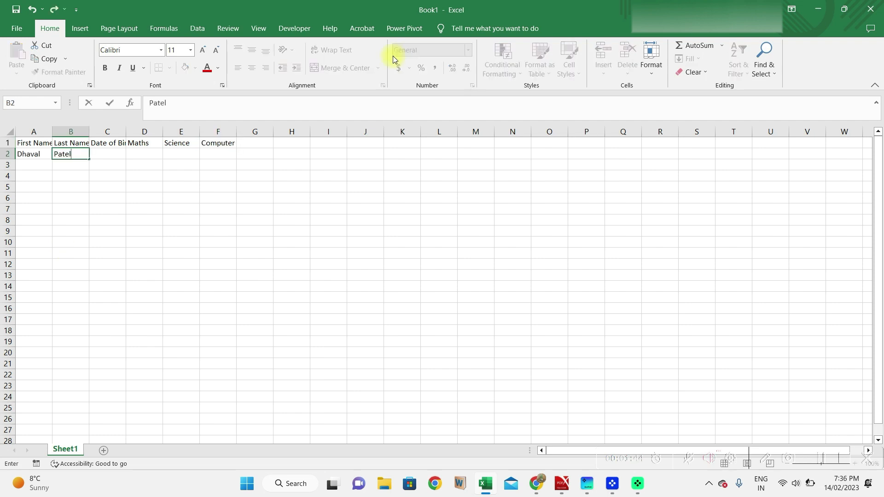
Step: Complete the last-name entry in B2 and open the number format choices for the Date of Birth cell C2
key("Tab")
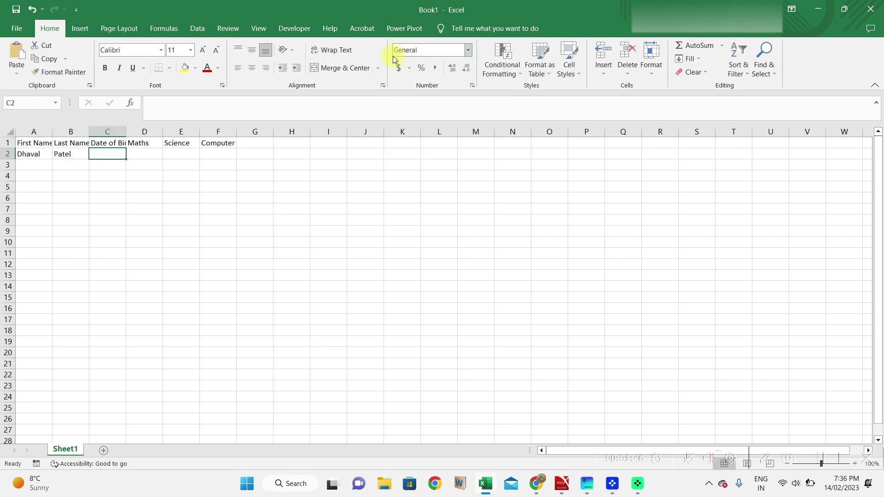
left_click(468, 51)
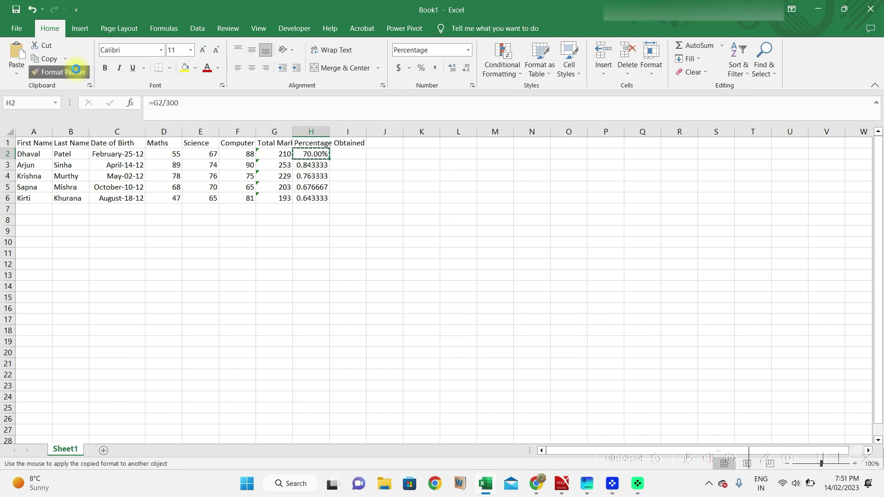
Step: Copy the percentage format of H2 onto the remaining Percentage Obtained values down to H6
left_click_drag(312, 155, 312, 198)
left_click(713, 350)
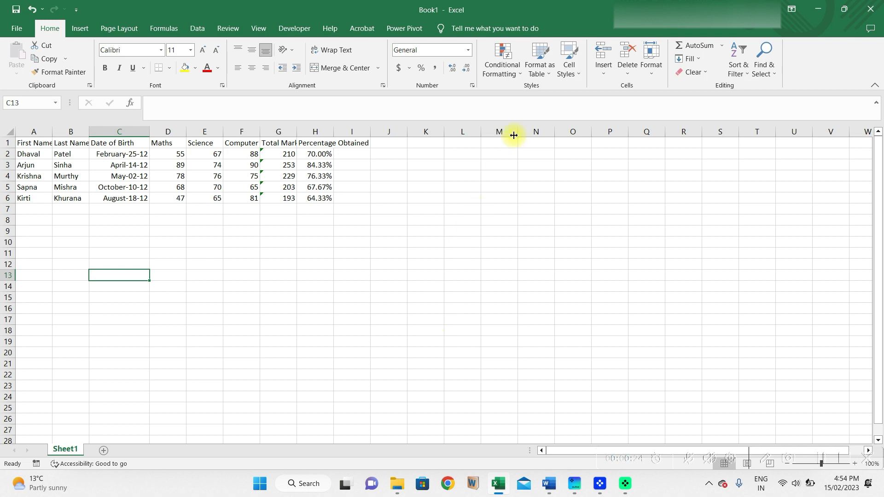
left_click(545, 73)
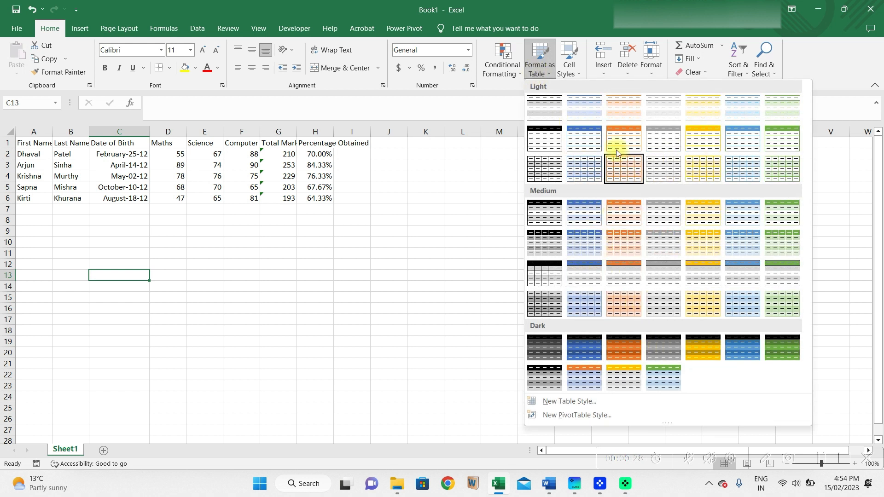
left_click(152, 242)
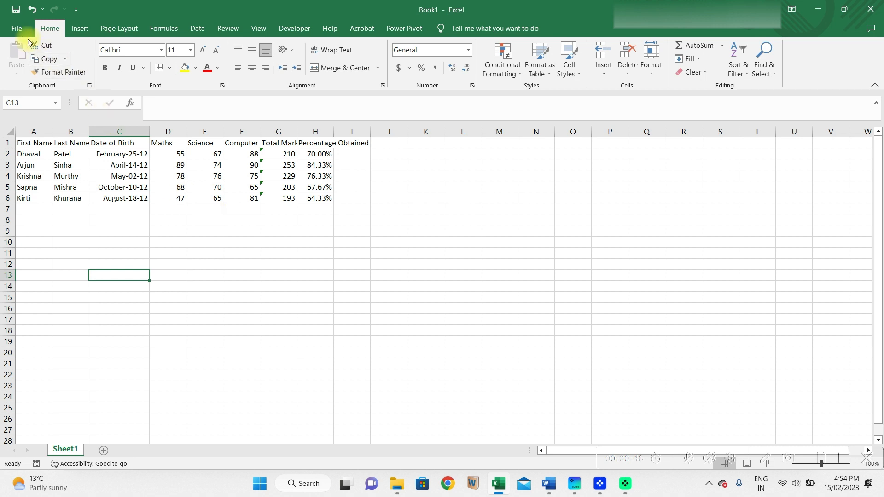
left_click(21, 24)
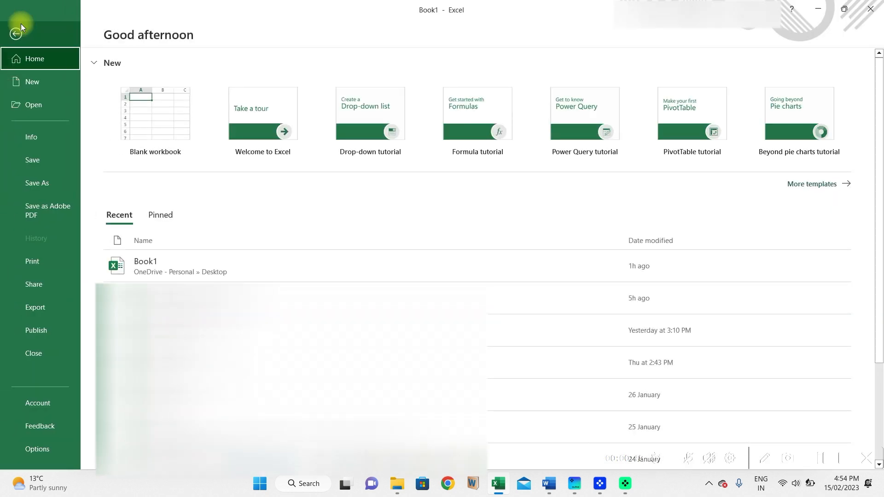
left_click(43, 180)
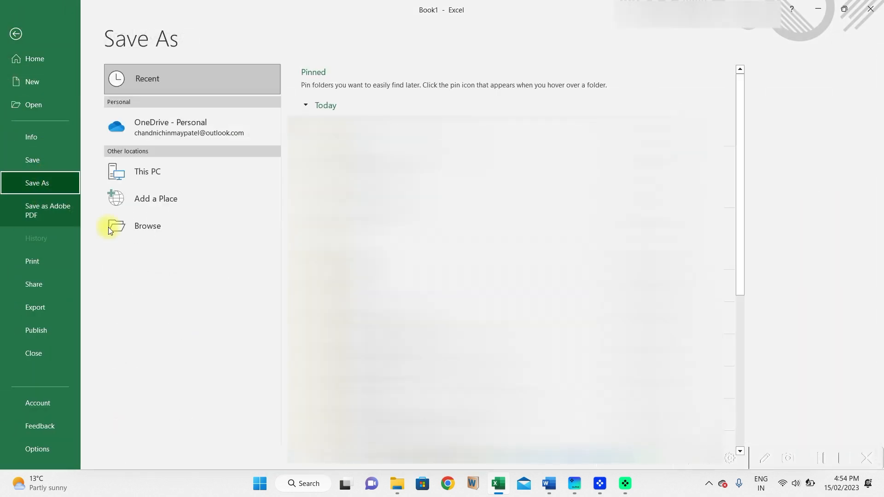
left_click(131, 232)
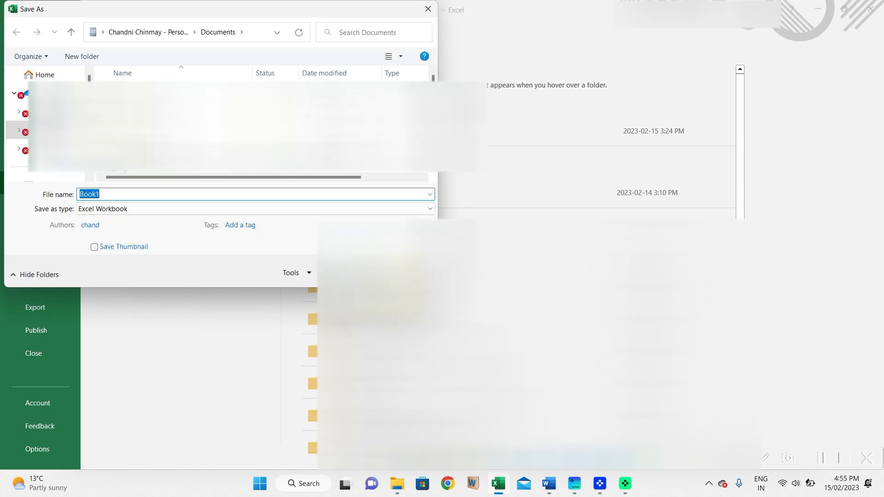
key("Escape")
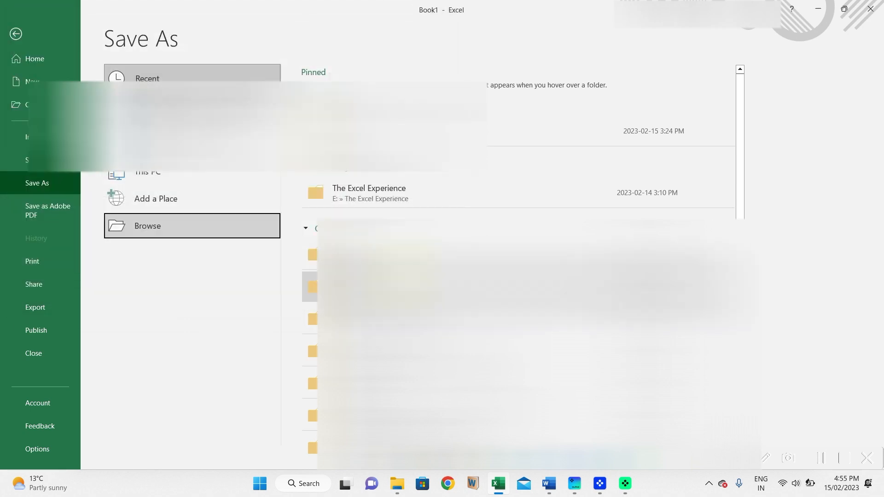
key("Escape")
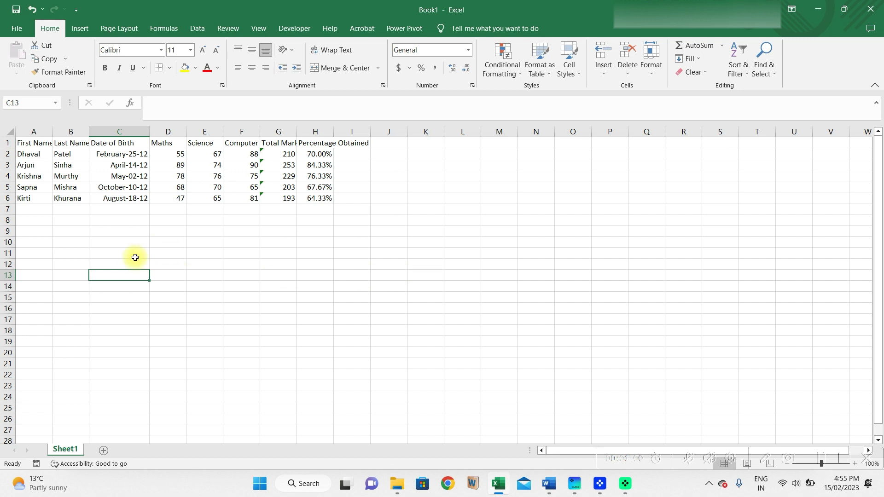
key("ctrl+s")
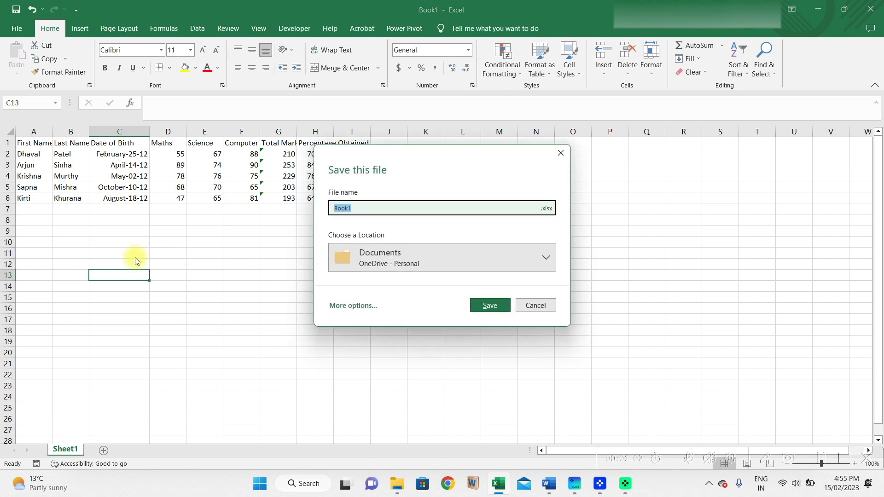
left_click(341, 306)
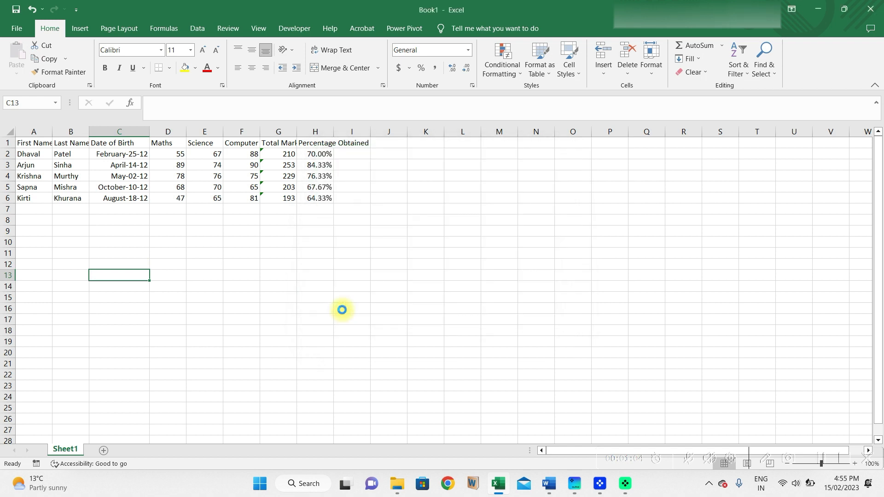
left_click(148, 224)
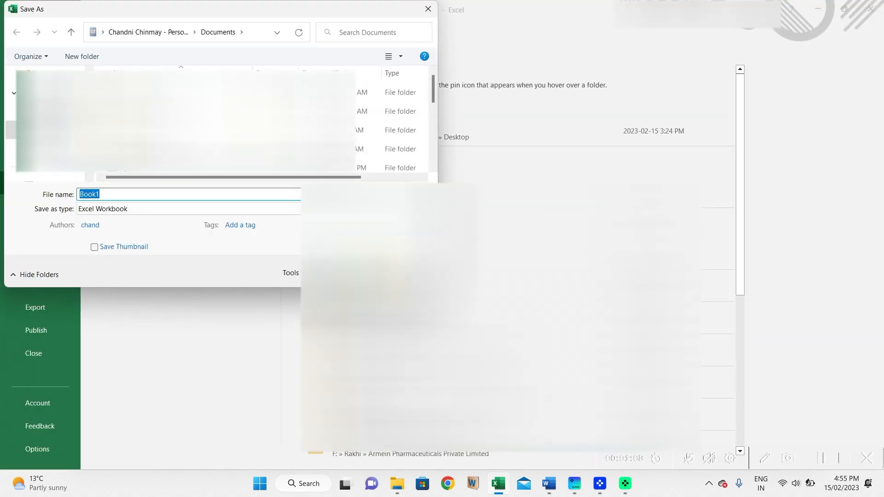
key("Escape")
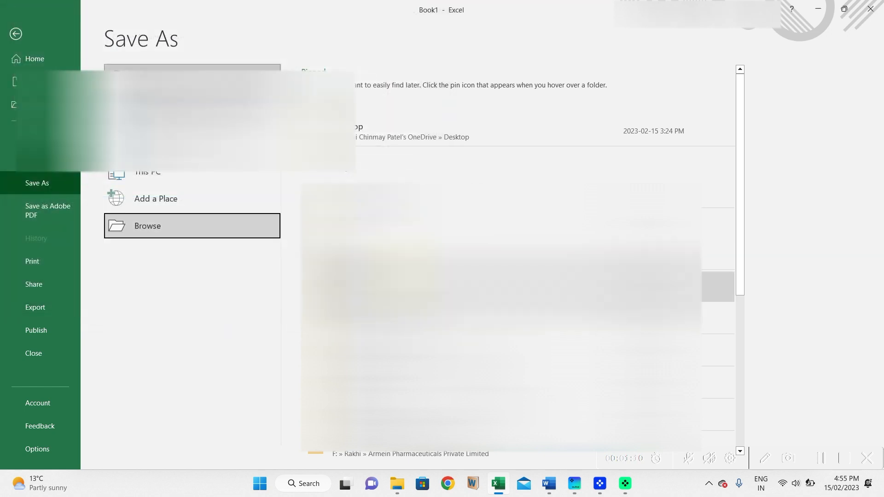
key("Escape")
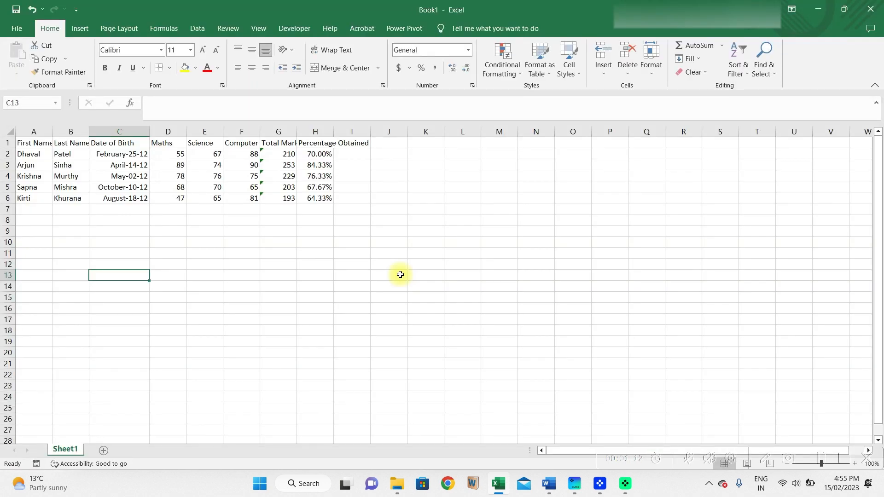
left_click(16, 10)
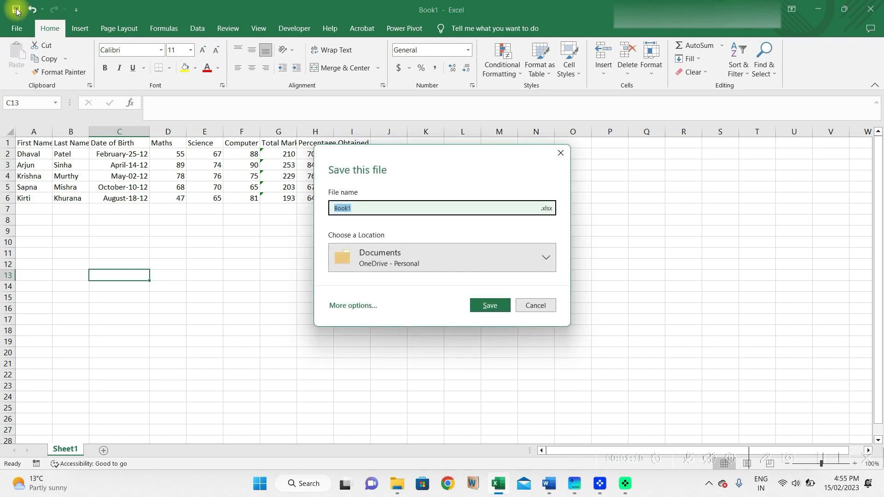
left_click(346, 313)
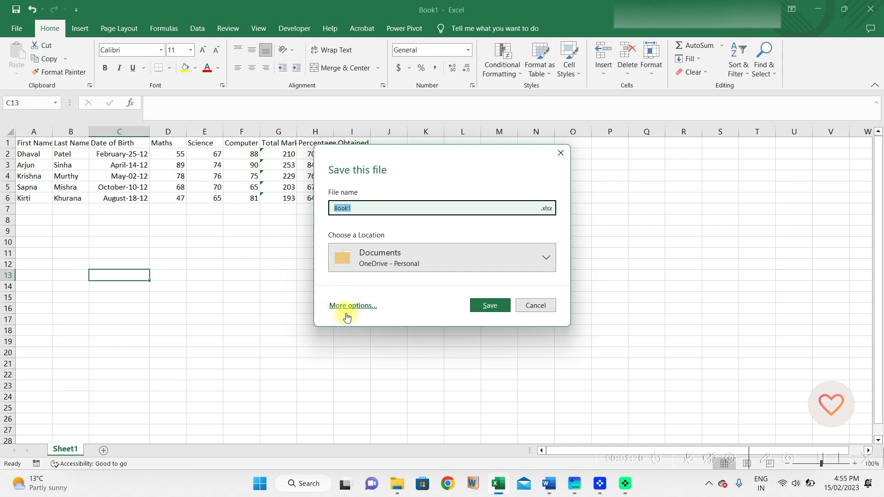
left_click(346, 312)
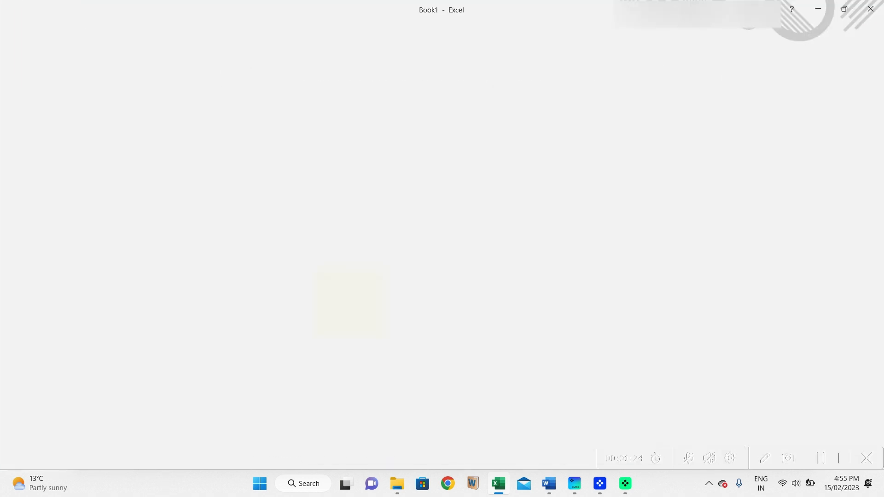
Step: Save the workbook as Book1, type Excel Workbook, in the personal OneDrive Desktop folder, overwriting the existing file
key("ctrl+s")
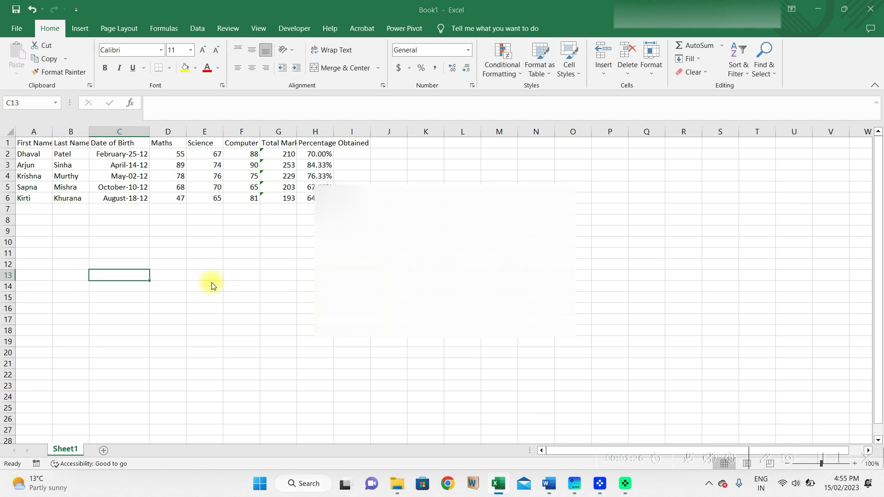
left_click(362, 311)
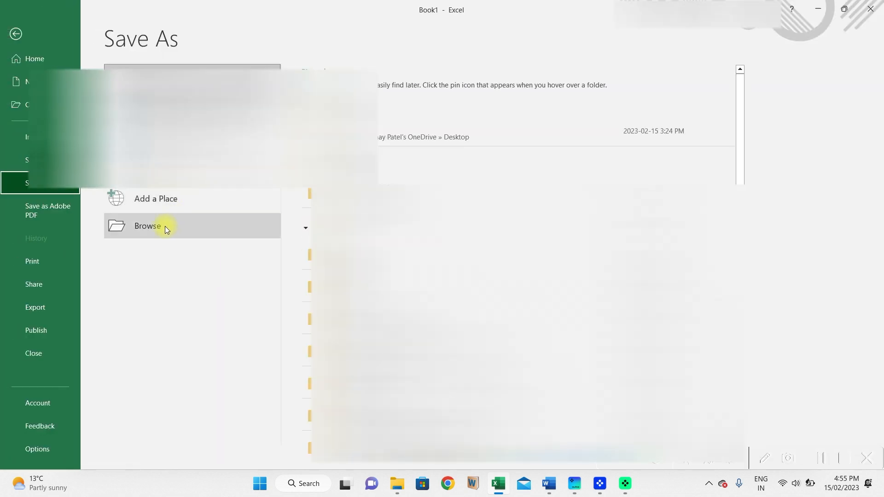
left_click(164, 226)
left_click(51, 112)
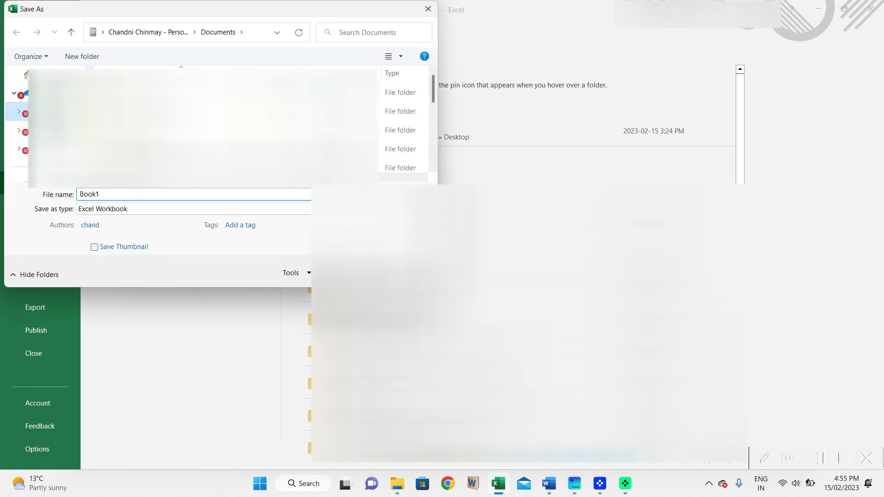
left_click(347, 273)
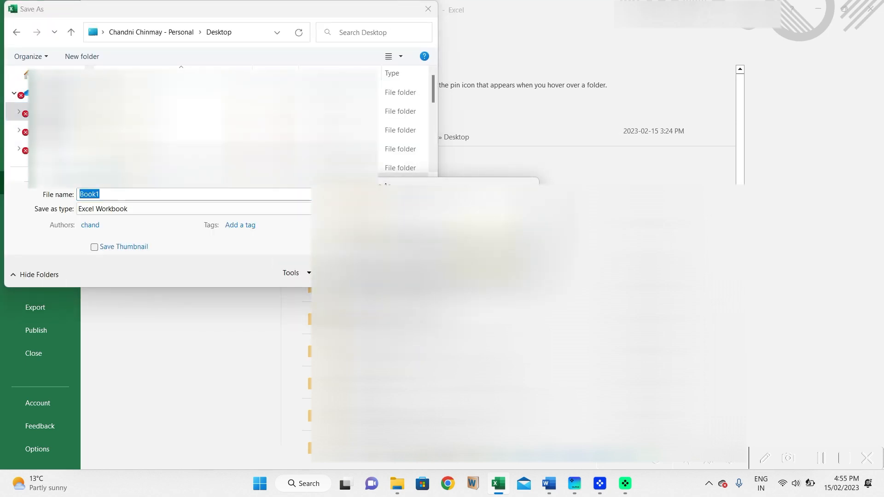
left_click(473, 245)
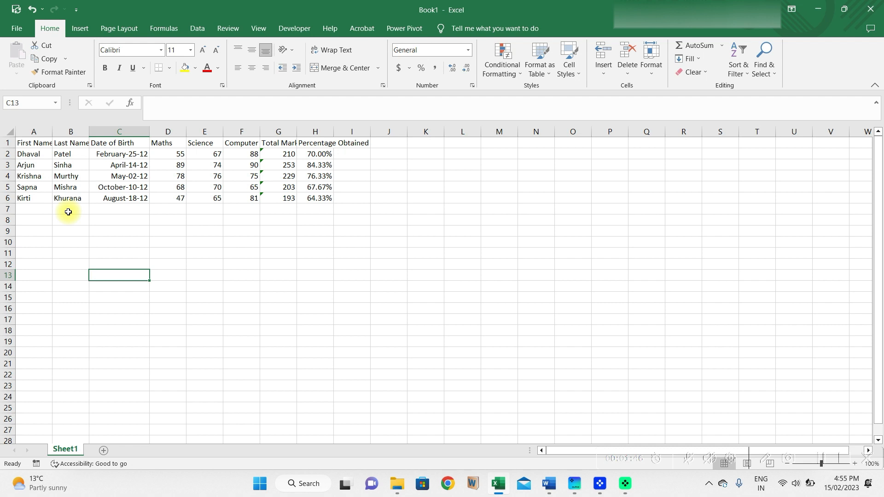
Step: Try inserting a blank row above the header row and undo the insertion
left_click(8, 142)
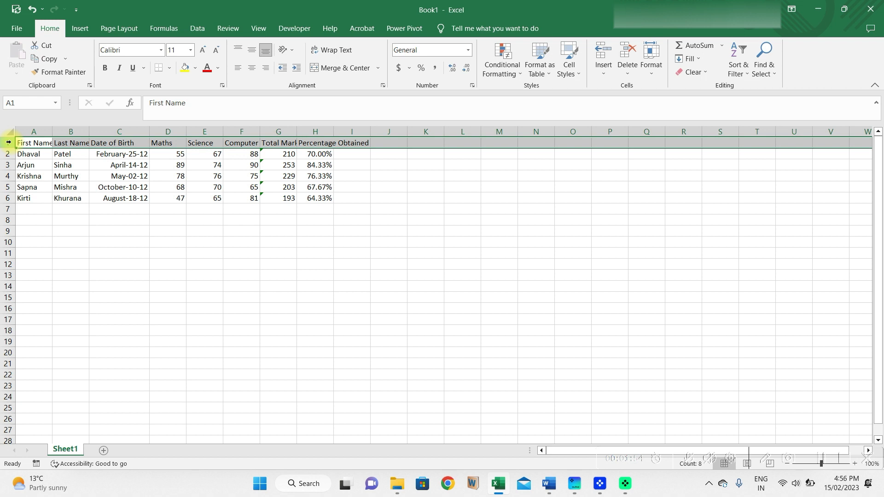
right_click(8, 142)
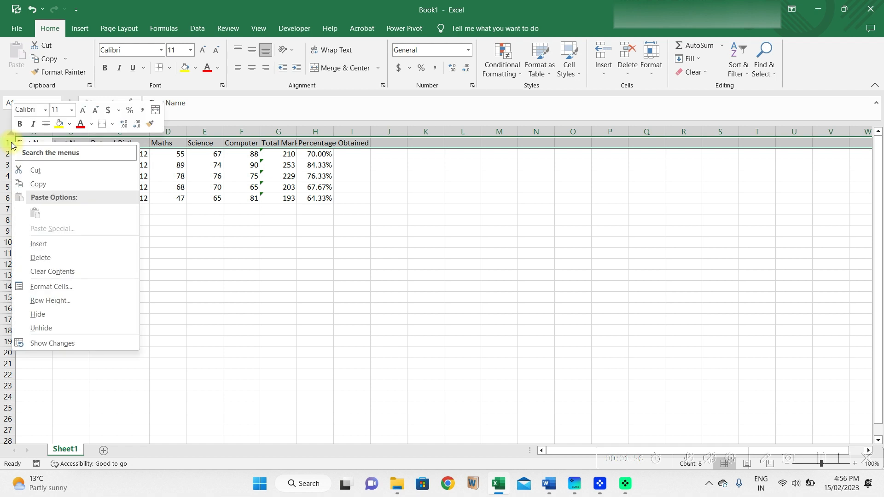
left_click(36, 245)
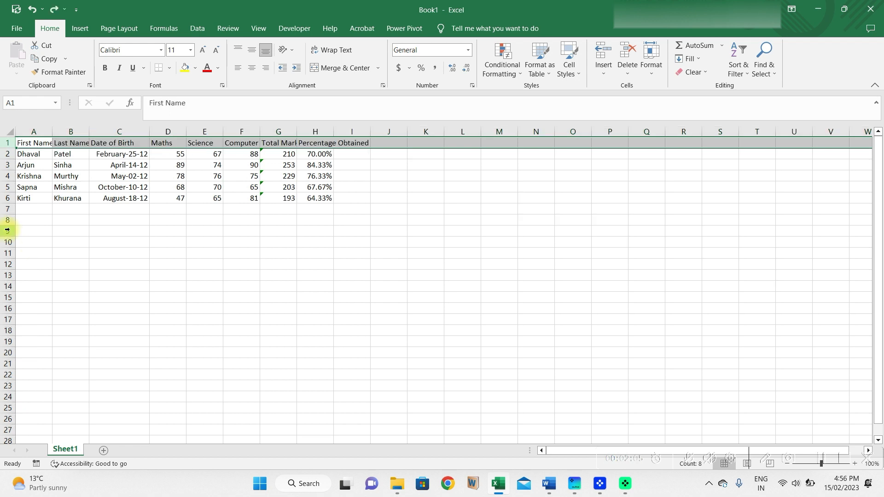
key("ctrl+shift+plus")
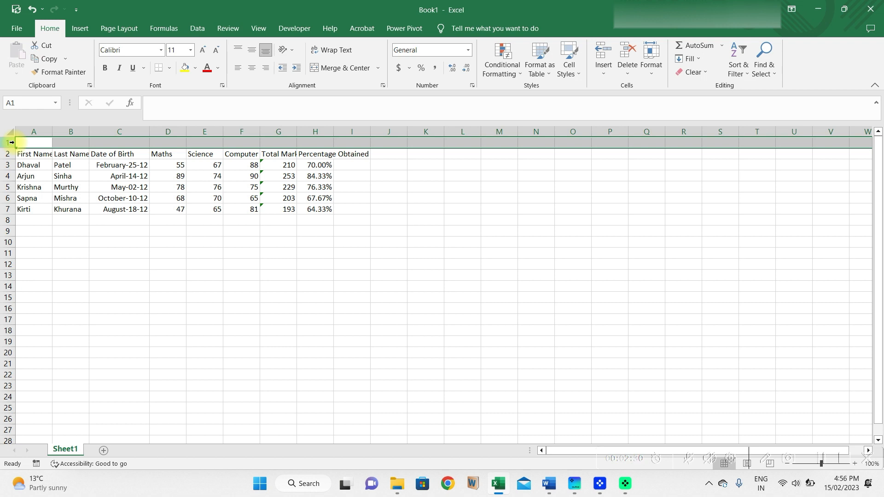
key("ctrl+z")
Step: Insert an entire row above the header row, starting from cell A1
left_click(31, 144)
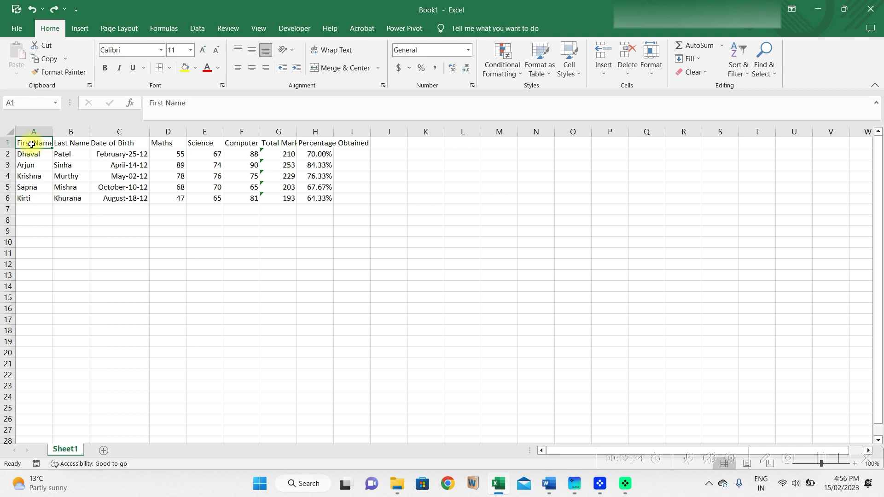
right_click(32, 144)
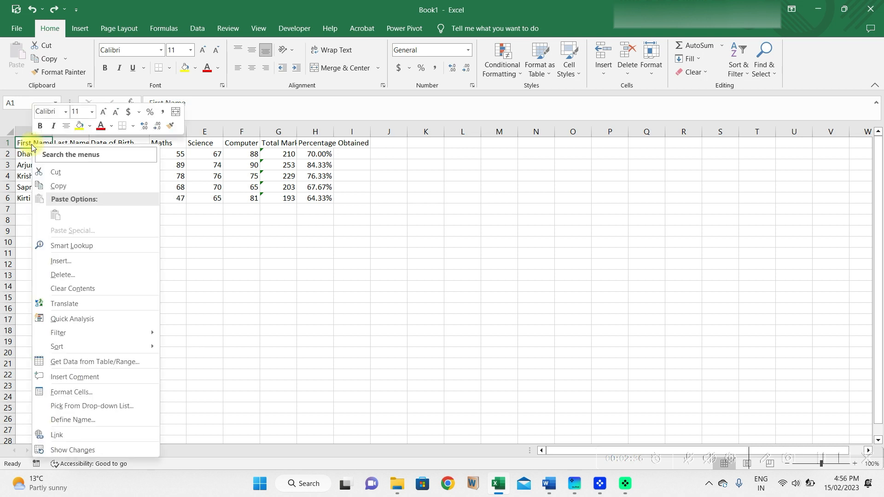
left_click(55, 261)
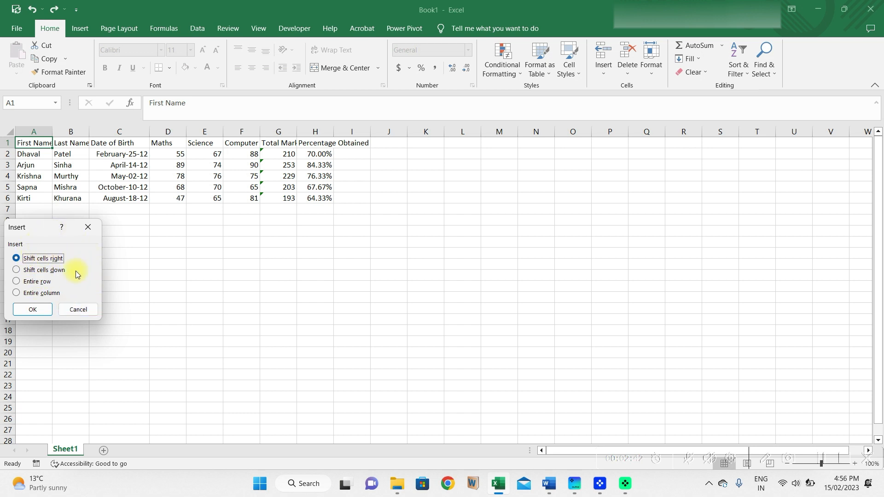
left_click(36, 283)
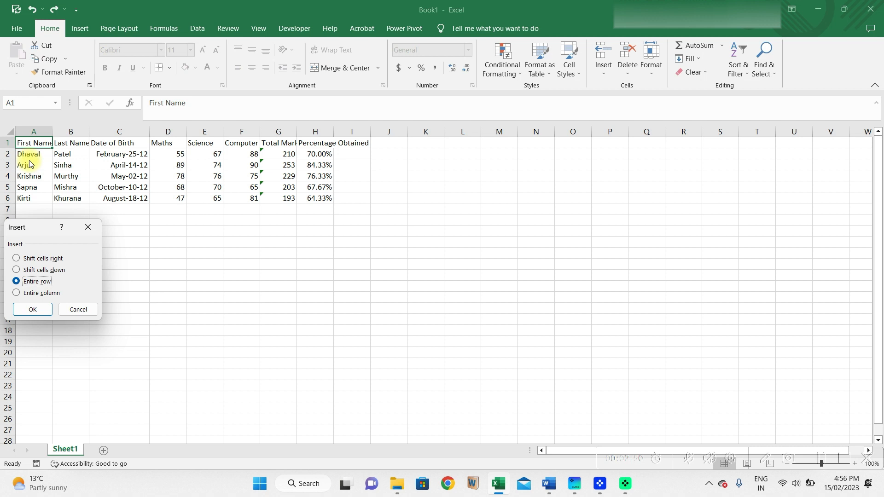
left_click(24, 309)
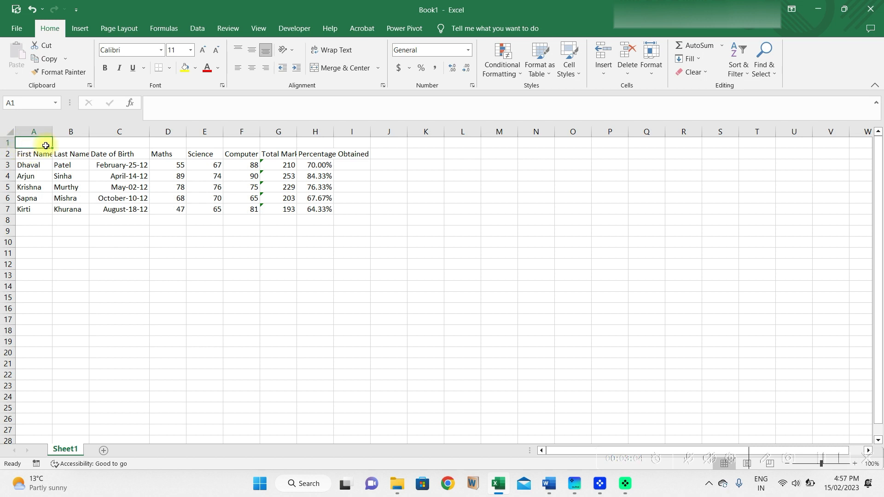
Step: Insert a blank column before the First Name column and select cell A2 in it
left_click(25, 132)
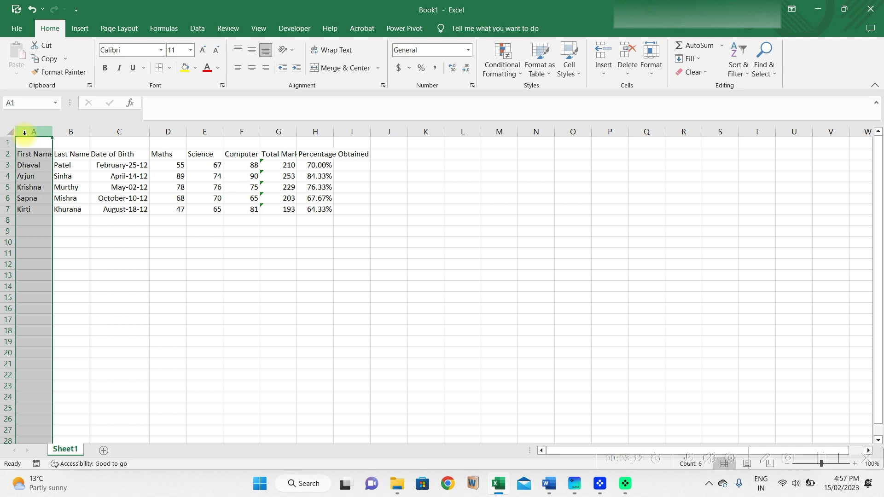
key("ctrl+shift+plus")
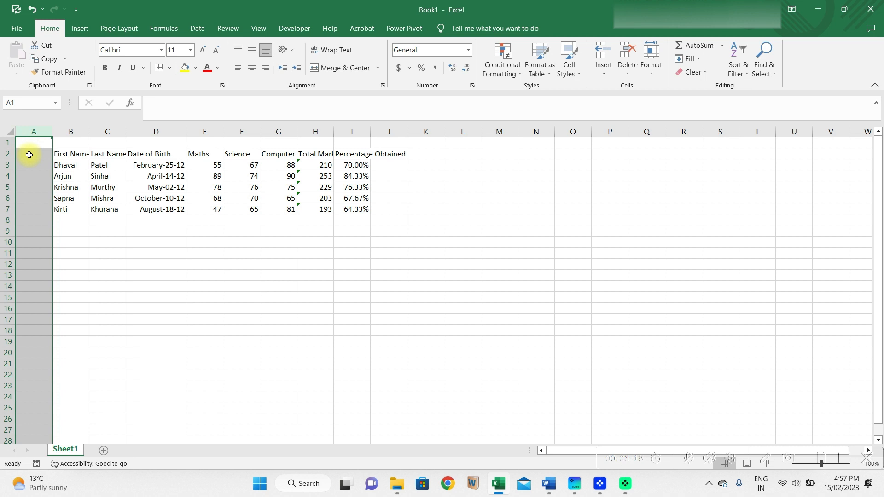
left_click(29, 155)
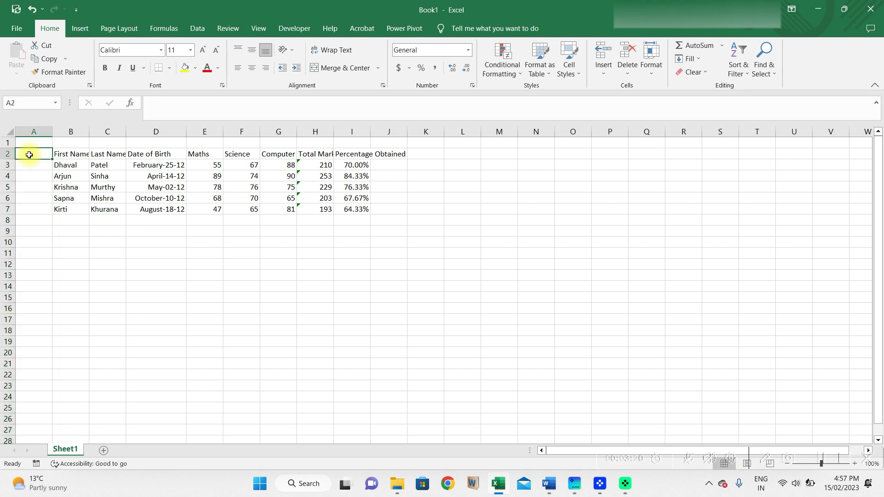
Step: Enter the header "Sr. No." in A2 and fill the serial numbers 1 to 5 down A3:A7
type("Sr. No.")
key("Return")
type("1")
key("Return")
type("2")
key("Return")
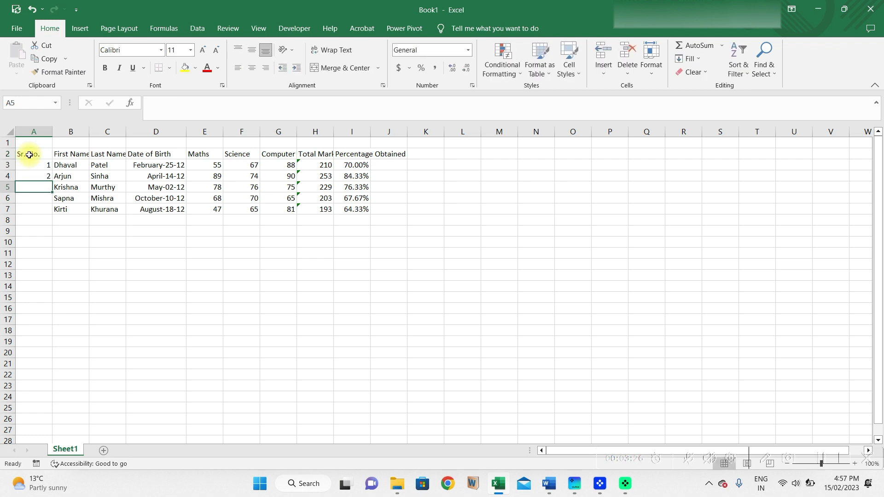
left_click_drag(36, 167, 36, 176)
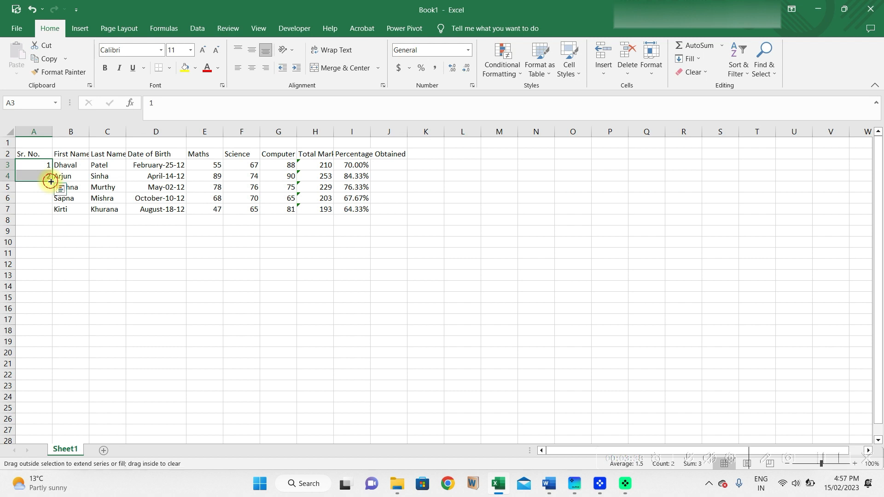
double_click(50, 182)
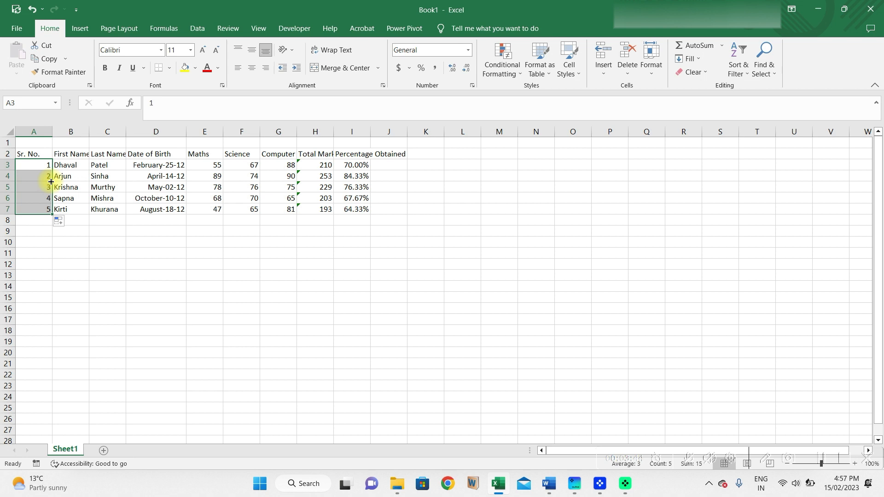
Step: Enter the title "Student Performance Report" in cell A1
left_click(33, 146)
type("Studen")
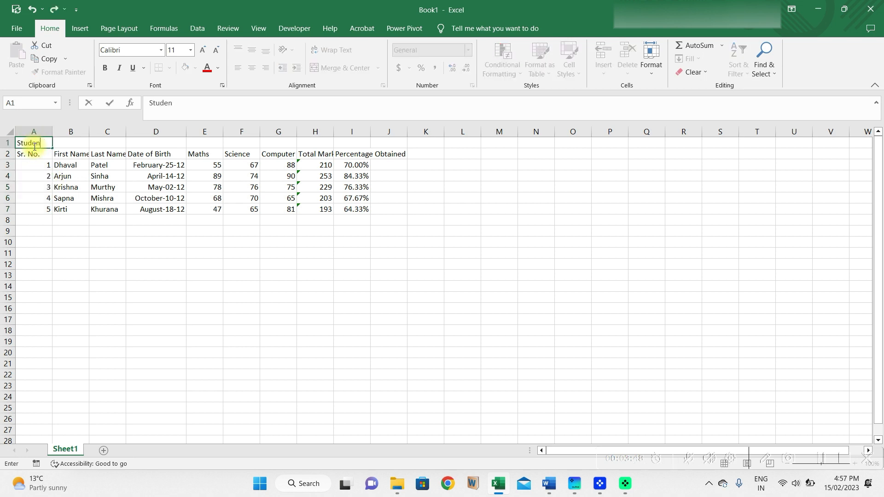
type("t Performan")
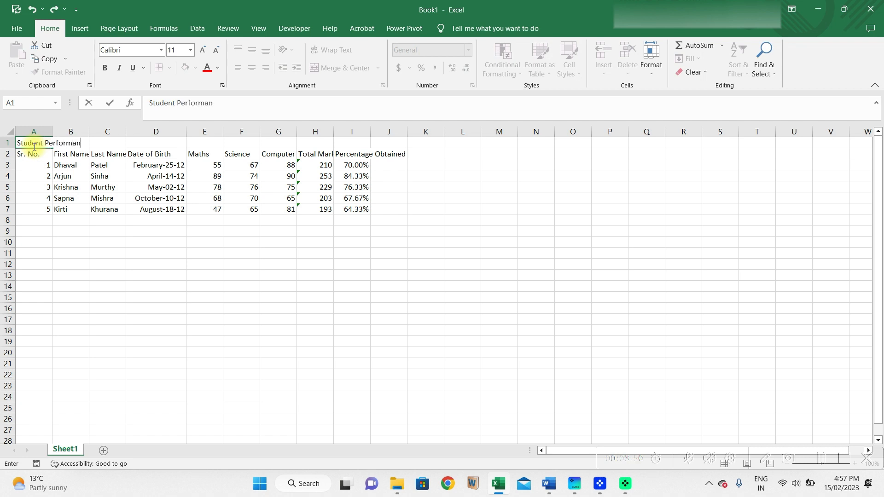
type("ce Report")
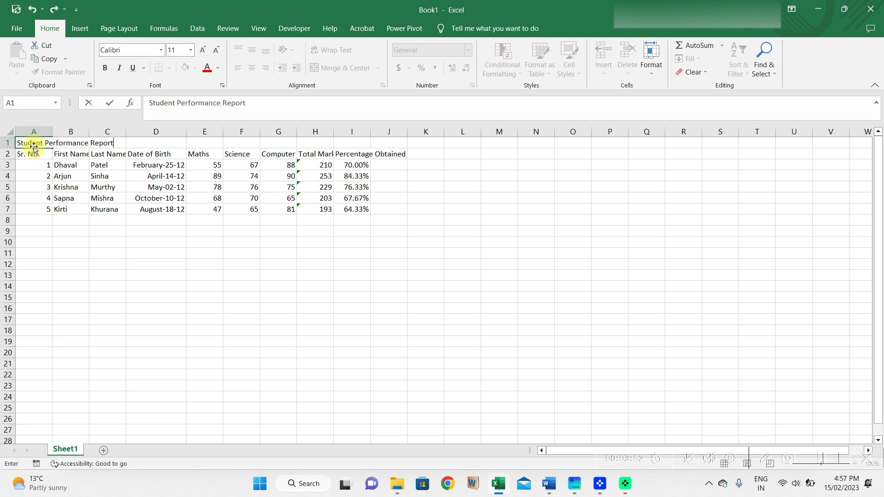
key("Return")
Step: Inspect the title's span over A1:I1 and the full extent of row 1 to its last column, returning to A1
left_click(34, 146)
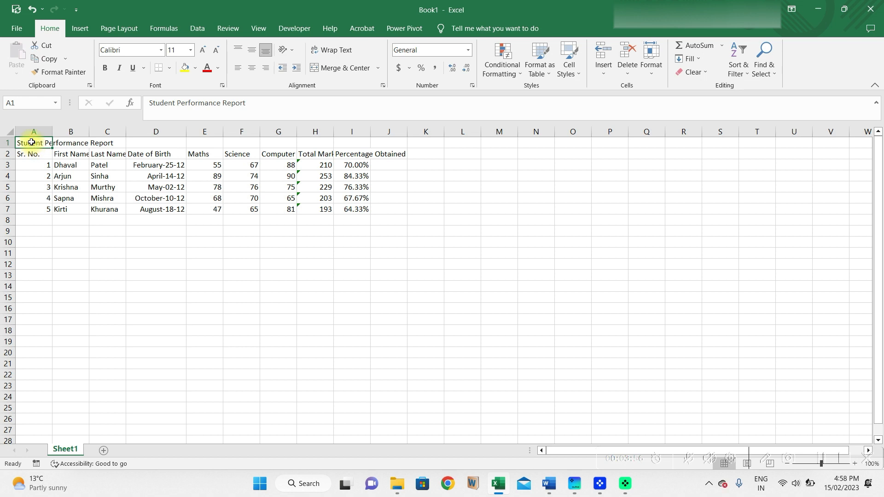
left_click(33, 143)
left_click_drag(93, 147, 350, 148)
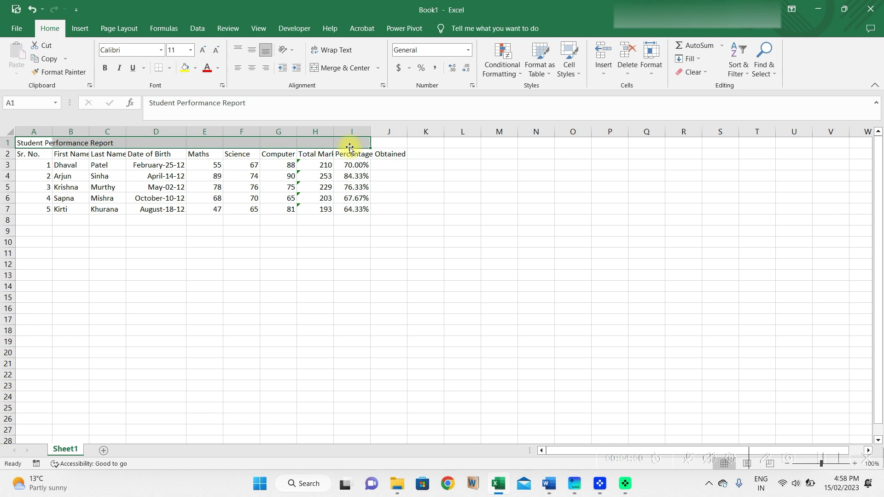
left_click(26, 144)
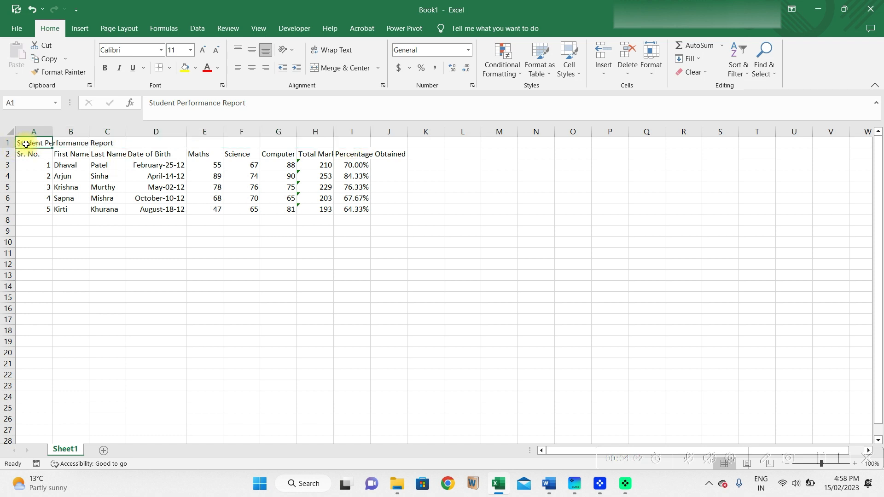
left_click(7, 143)
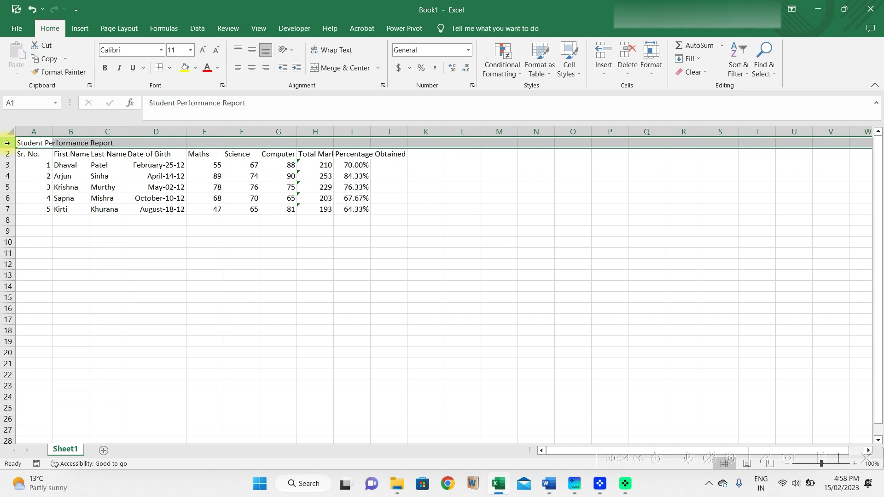
key("ctrl+Right")
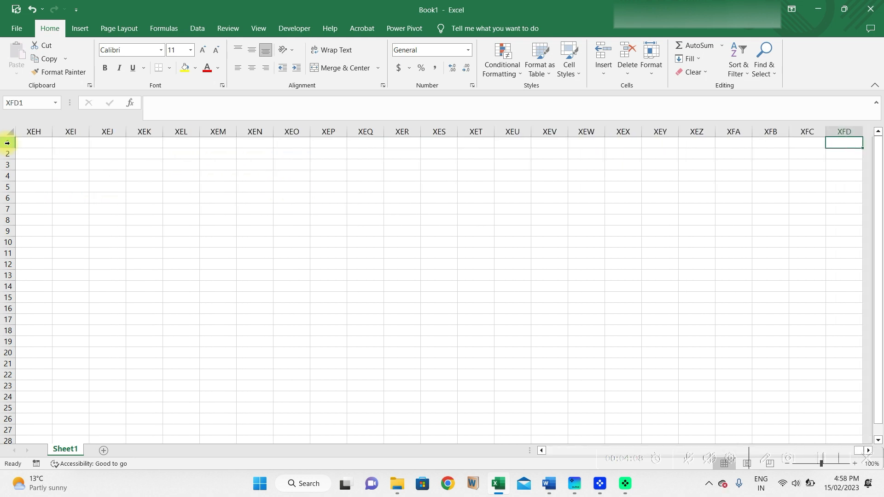
key("ctrl+Left")
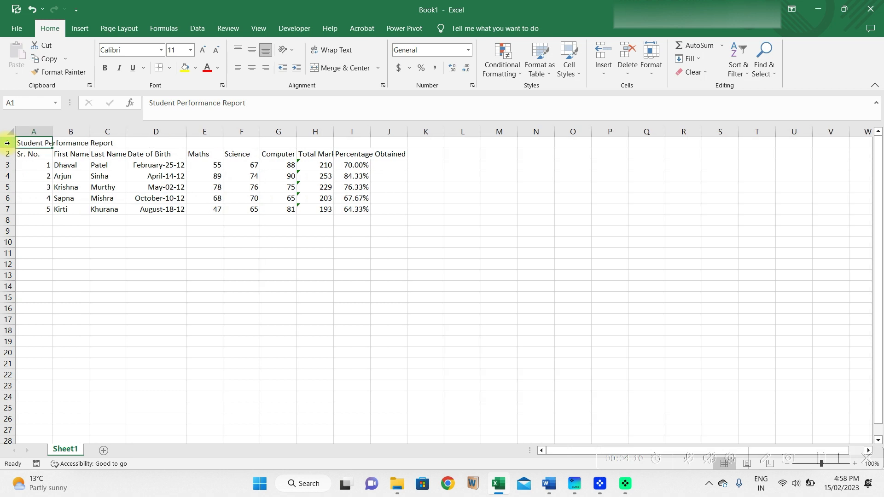
Step: Try Merge & Center on the title range A1:I1 and reverse it
left_click_drag(41, 142, 352, 143)
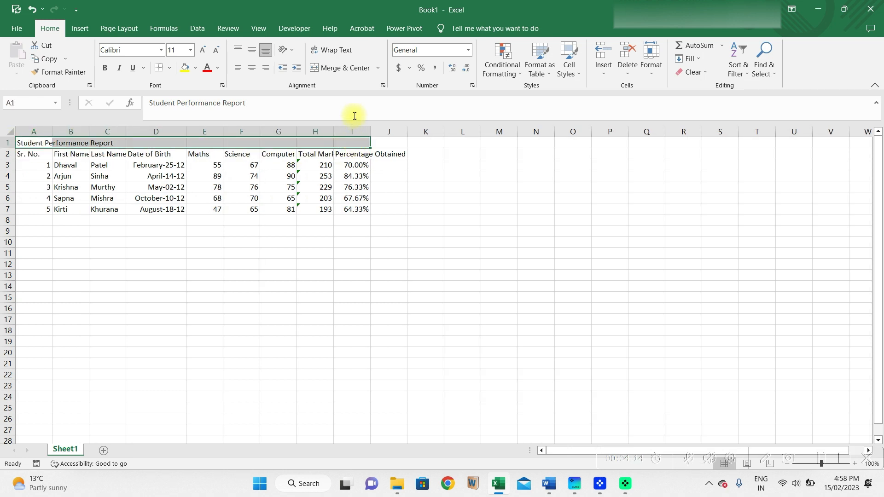
left_click(353, 69)
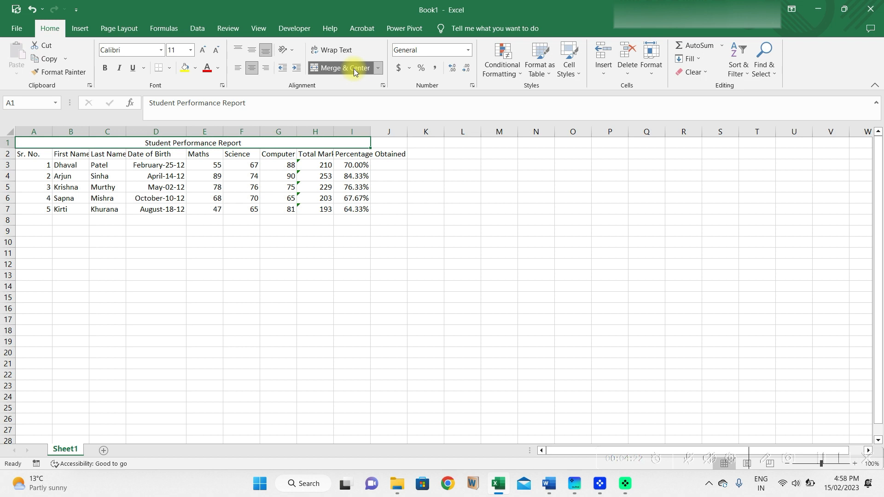
left_click(354, 69)
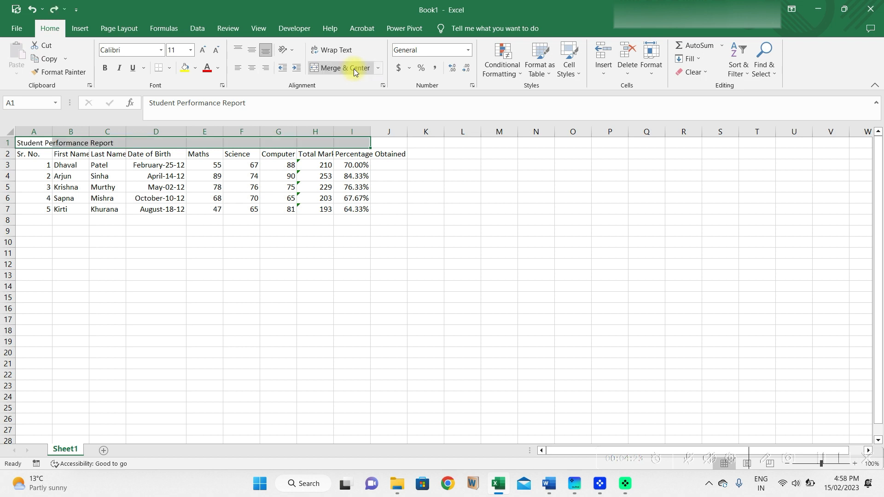
Step: Try Merge Across on the title range A1:I1 and undo it
left_click(377, 69)
left_click(360, 95)
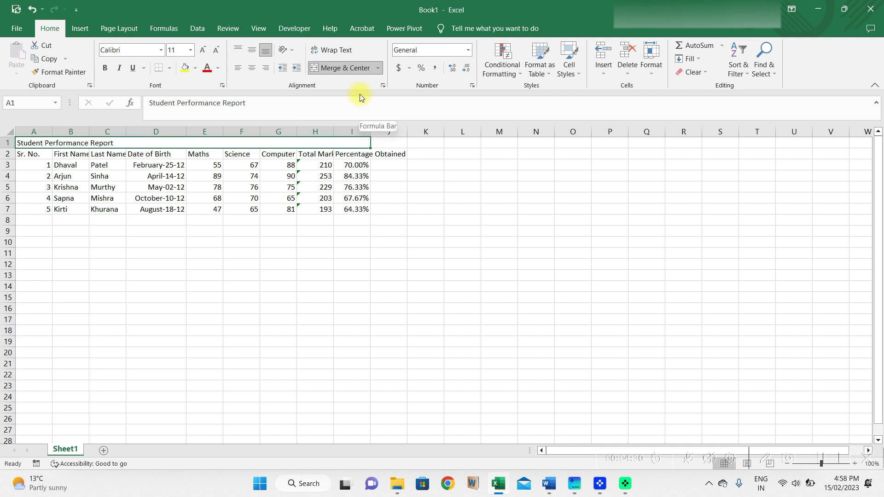
key("ctrl+z")
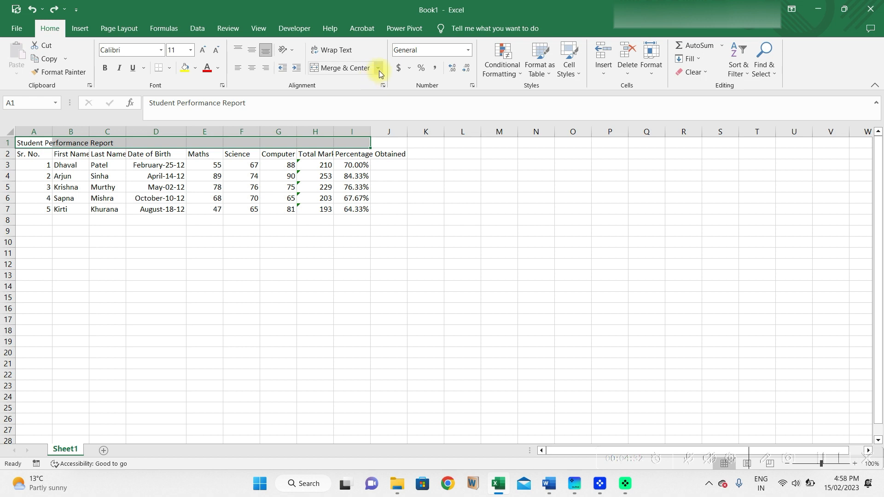
Step: Try Merge Across on the serial number cells A2:A7
left_click_drag(30, 152, 35, 209)
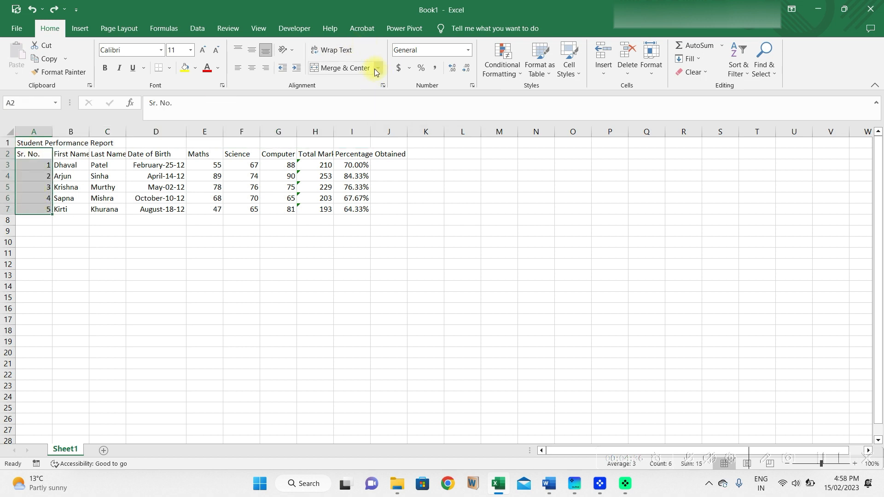
left_click(377, 69)
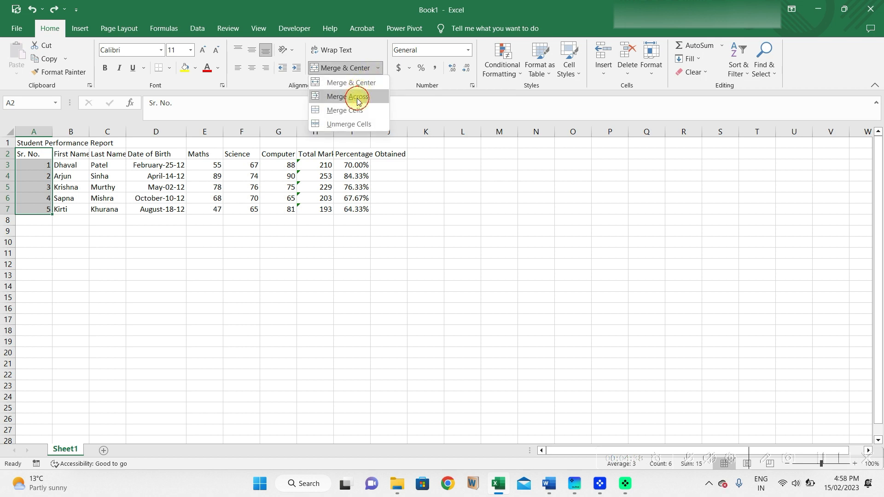
left_click(359, 97)
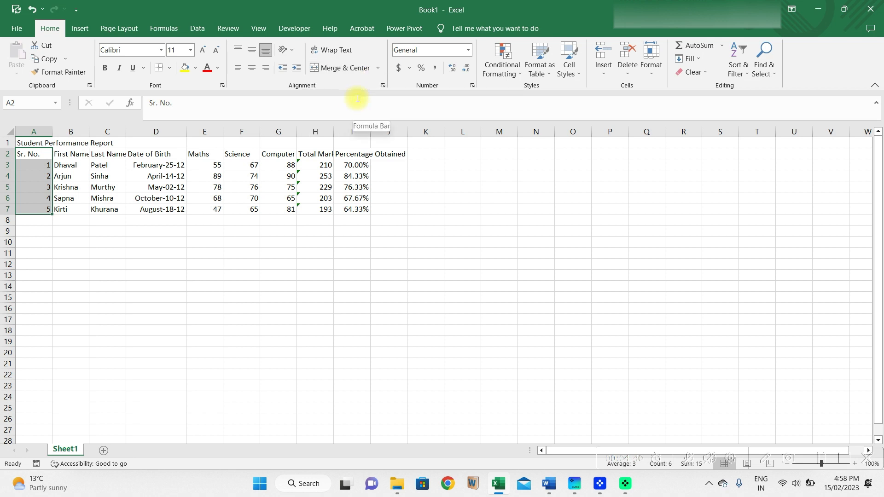
Step: Merge and center the title "Student Performance Report" across A1:I1
left_click_drag(26, 142, 350, 143)
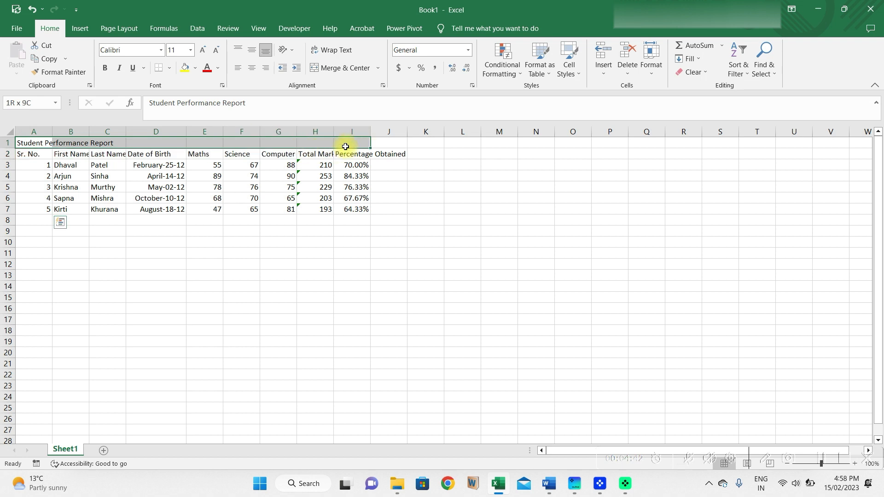
left_click(378, 72)
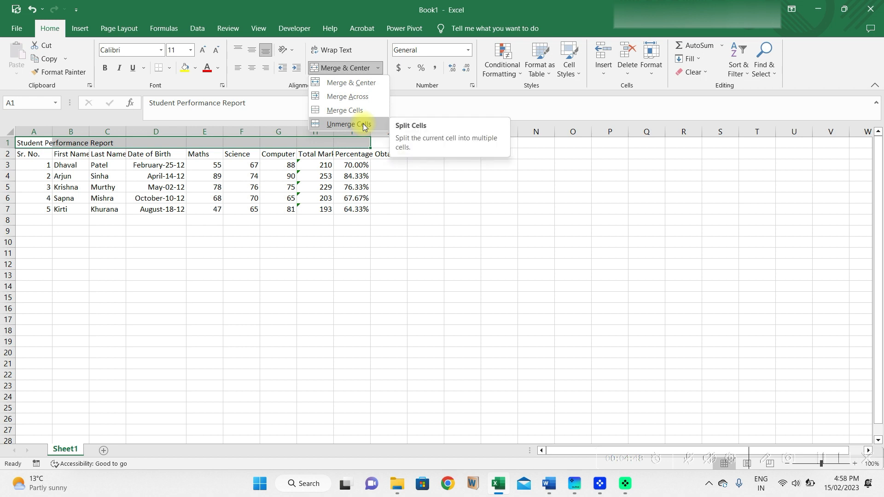
left_click(358, 83)
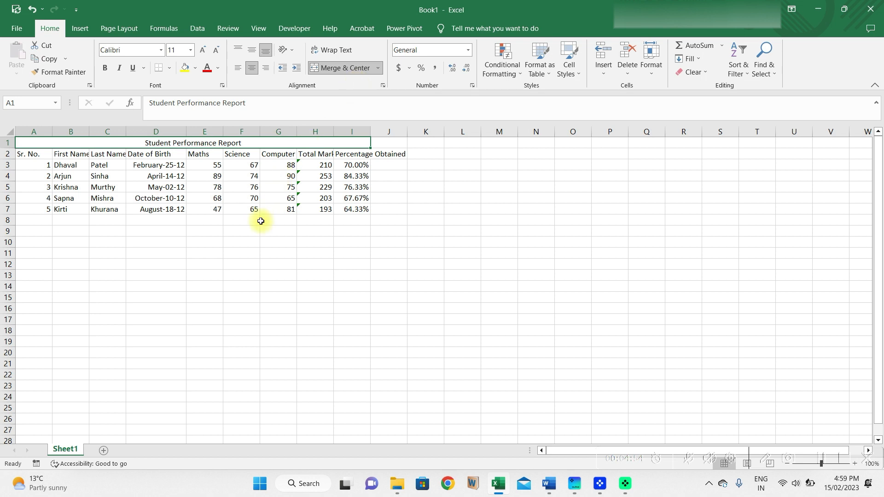
left_click(254, 235)
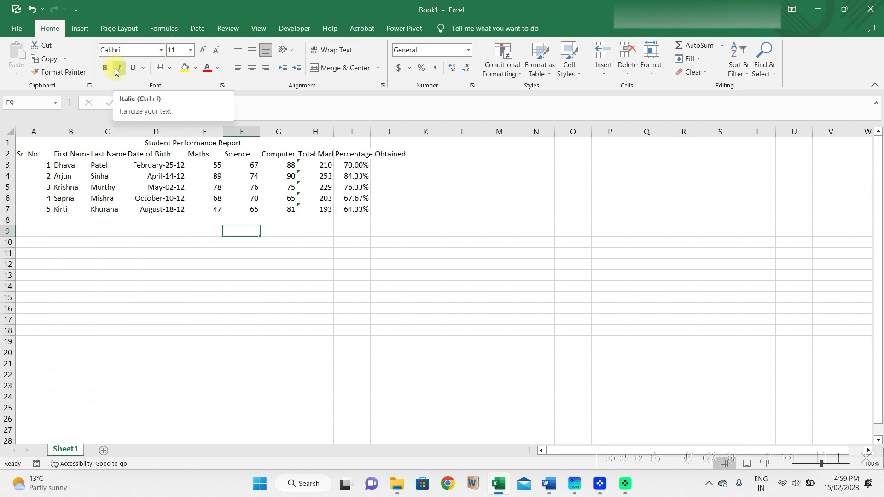
Step: Try widening the First Name column and wrapping its header text, reversing both changes
left_click(34, 154)
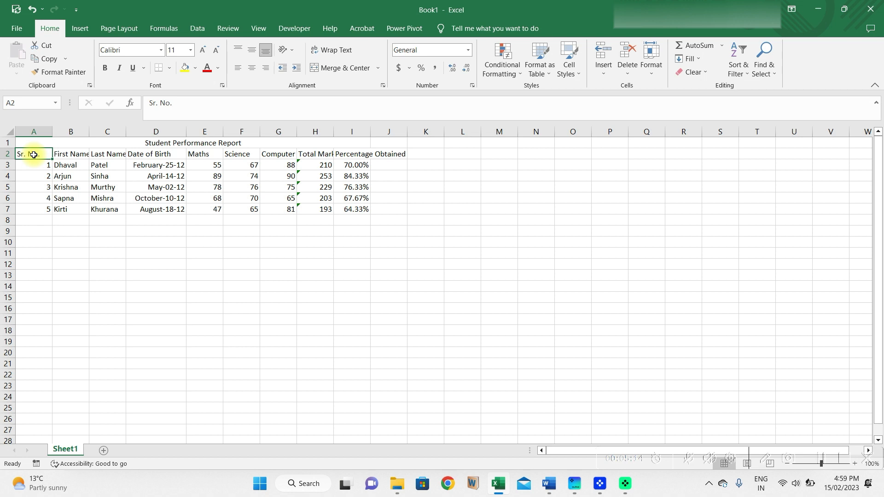
left_click(61, 154)
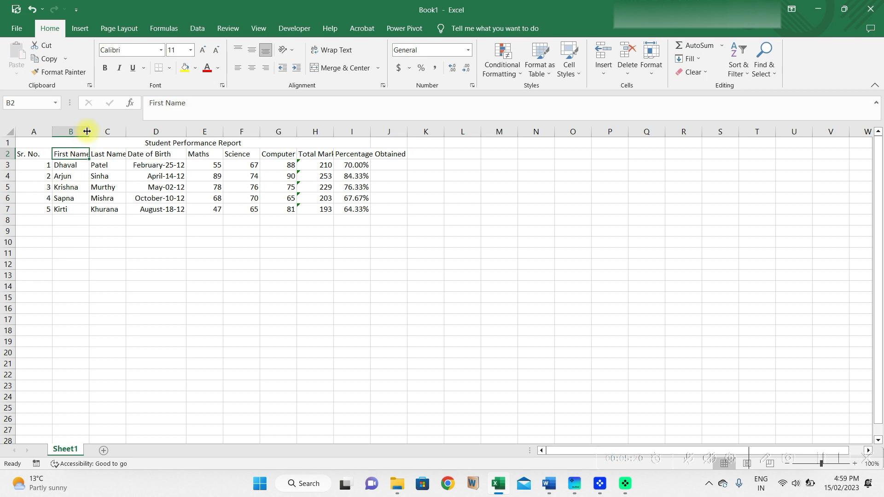
left_click_drag(88, 132, 97, 132)
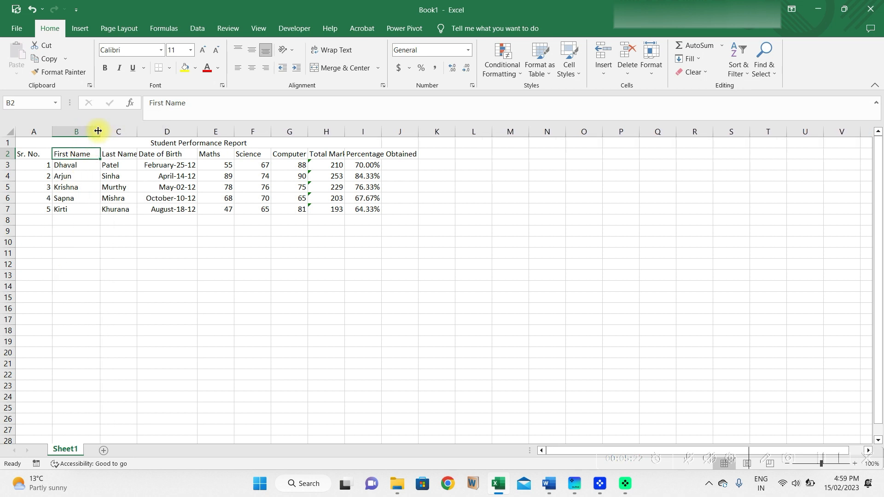
key("ctrl+z")
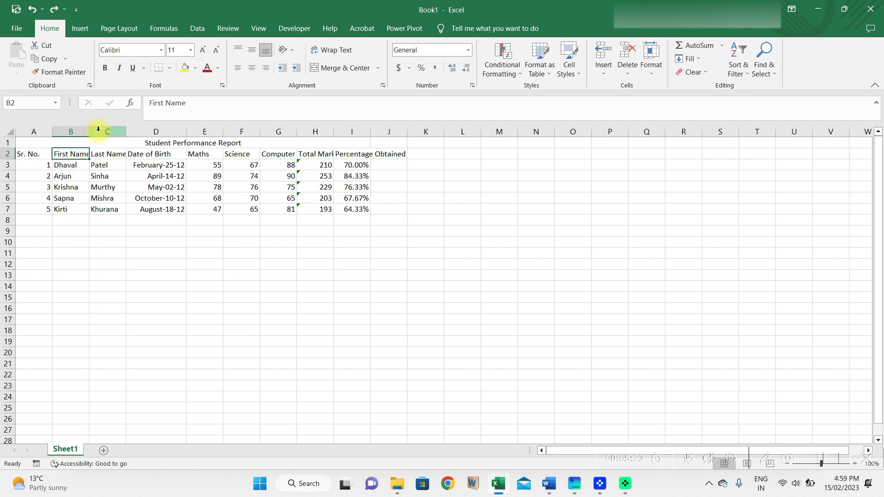
left_click(327, 52)
left_click(328, 53)
Step: Auto-fit the widths of columns B and C to their First Name and Last Name contents
left_click_drag(83, 129, 95, 132)
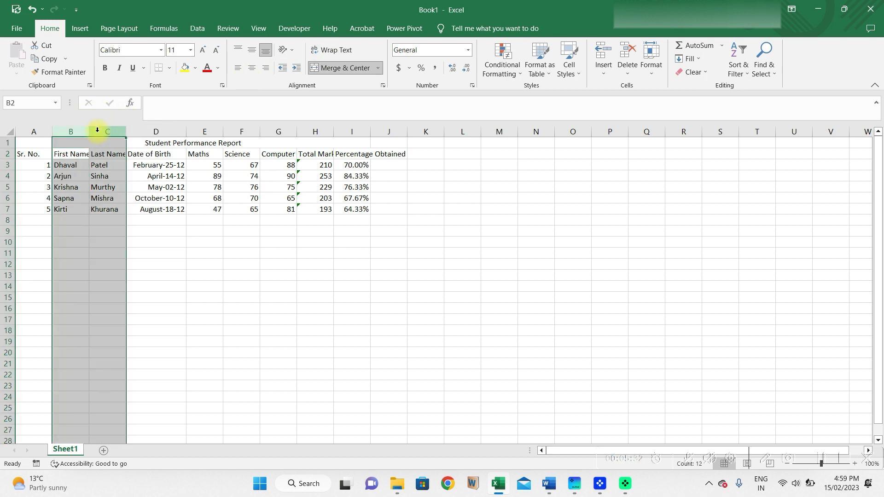
double_click(92, 132)
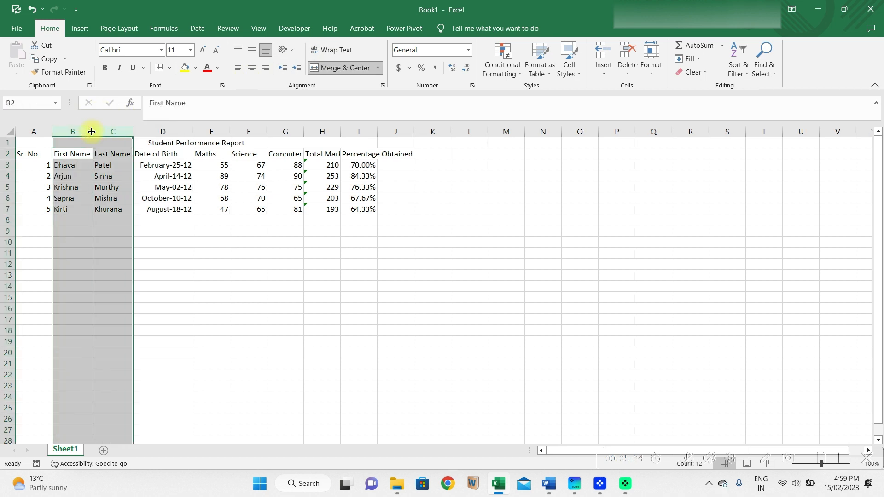
left_click(82, 173)
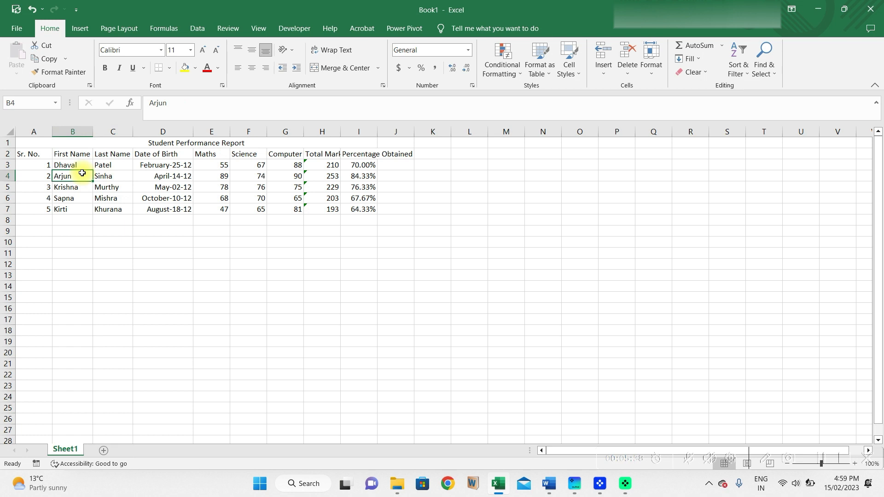
Step: Copy the title text from A1 into cell C11 and auto-fit column C to the pasted text
left_click(158, 140)
left_click_drag(147, 103, 269, 105)
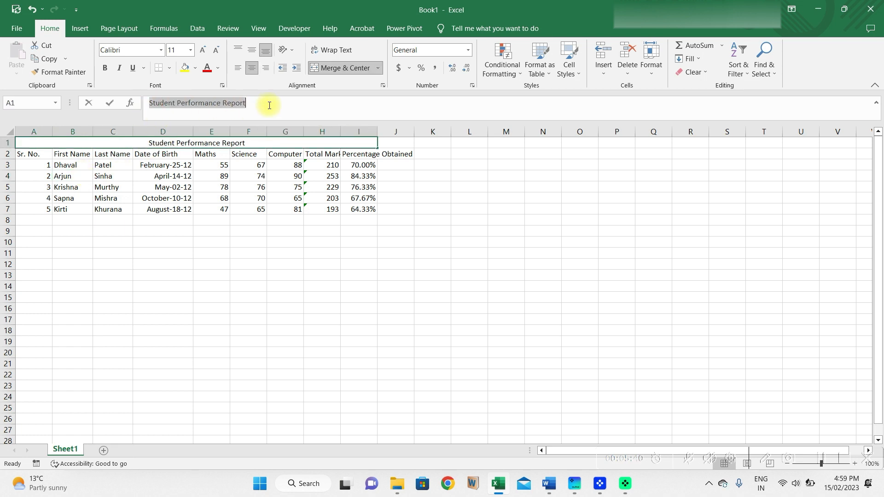
key("ctrl+c")
key("Return")
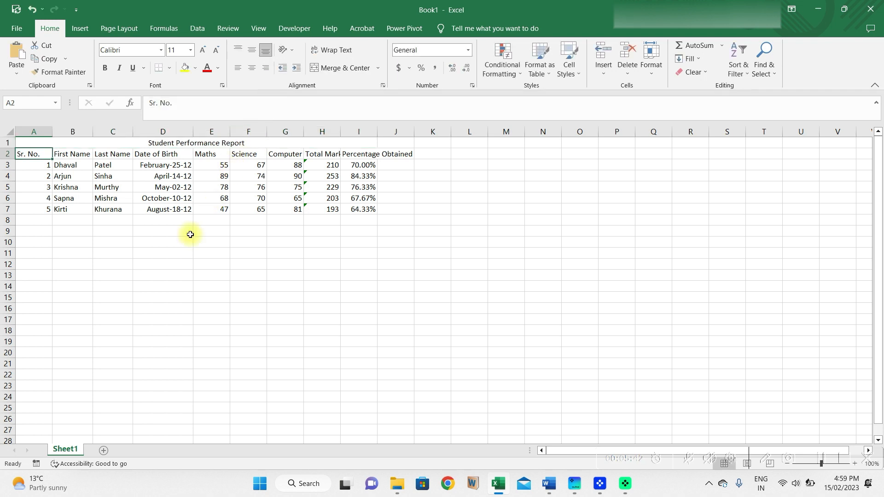
left_click(108, 254)
key("ctrl+v")
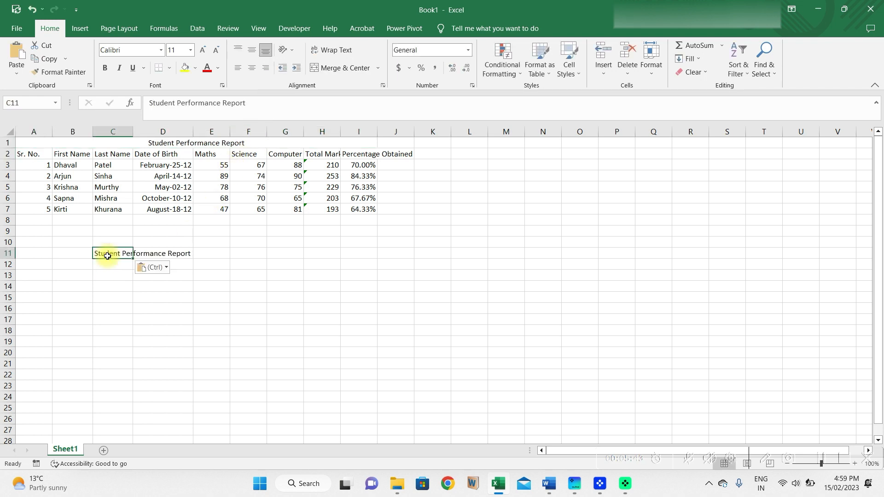
double_click(133, 131)
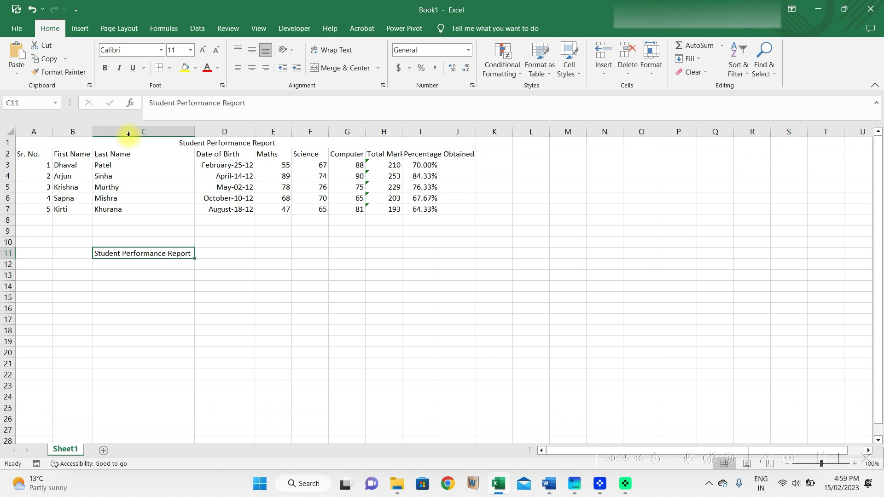
Step: Undo the auto-fit of column C and delete the copied title text from C11 after trying wrapped text on it
key("ctrl+z")
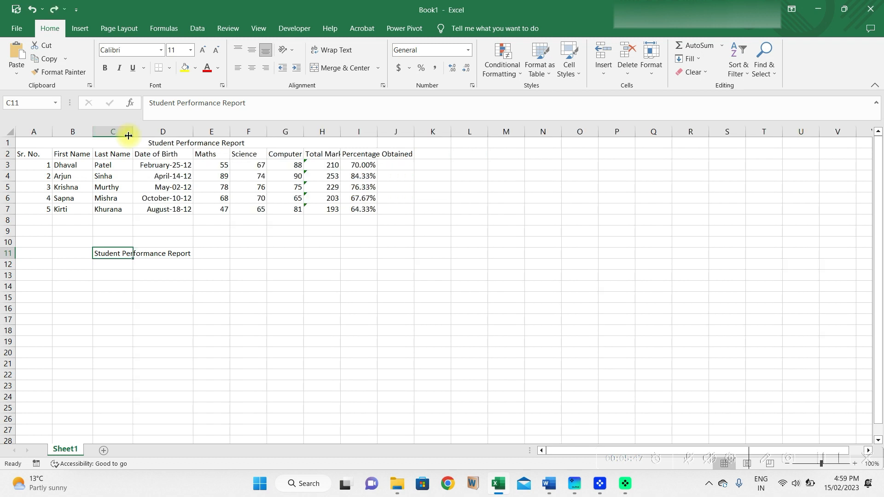
left_click(319, 57)
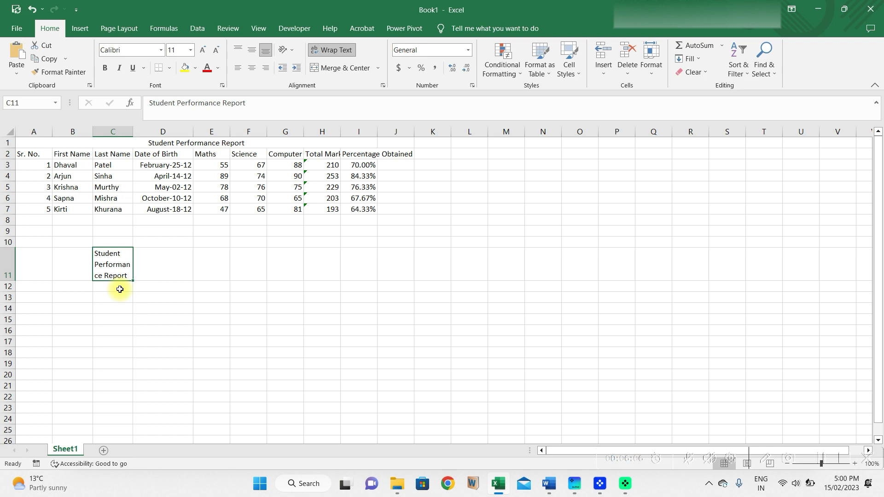
key("Delete")
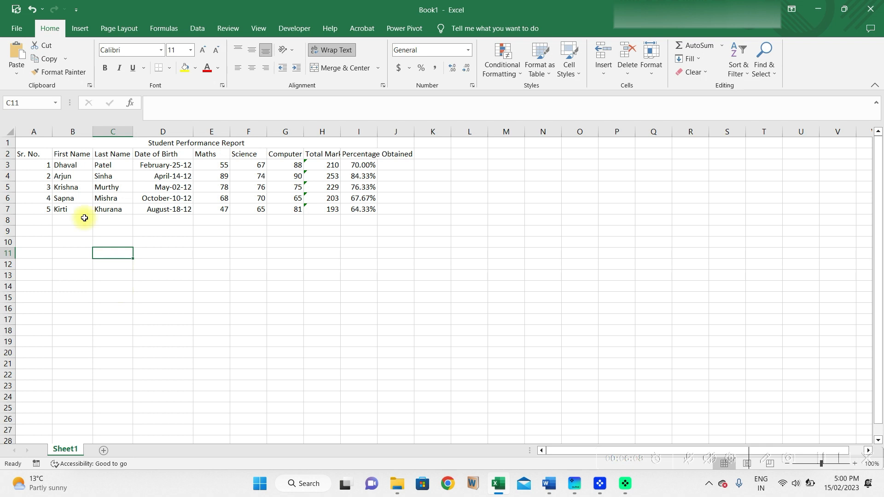
Step: Wrap the header text in row 2 and widen columns A to I equally so the headings and dates fit
left_click(8, 153)
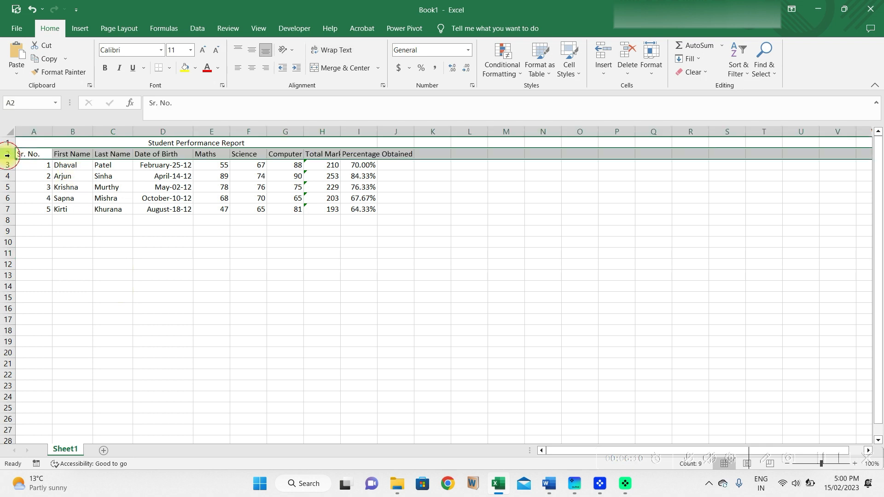
left_click(331, 50)
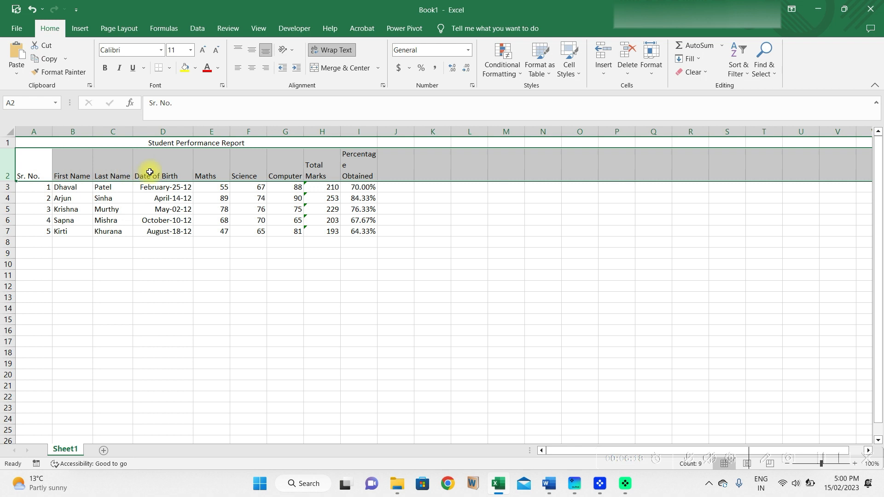
left_click(358, 161)
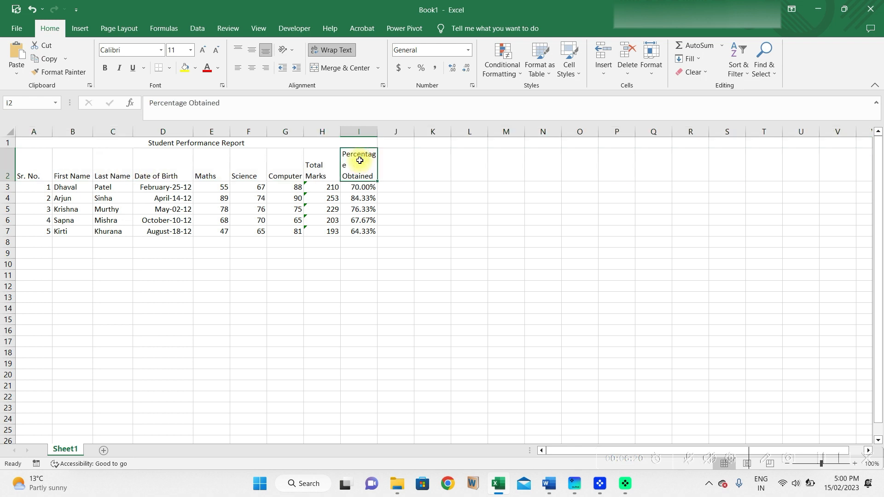
double_click(360, 160)
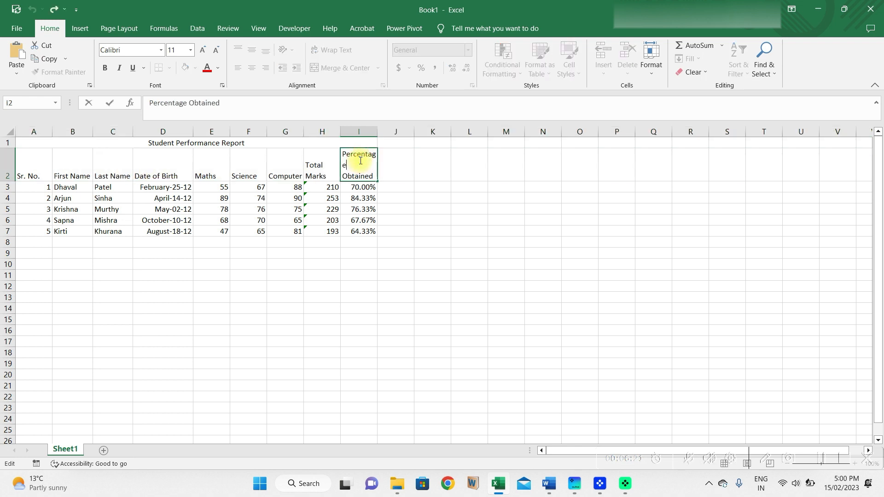
left_click(392, 165)
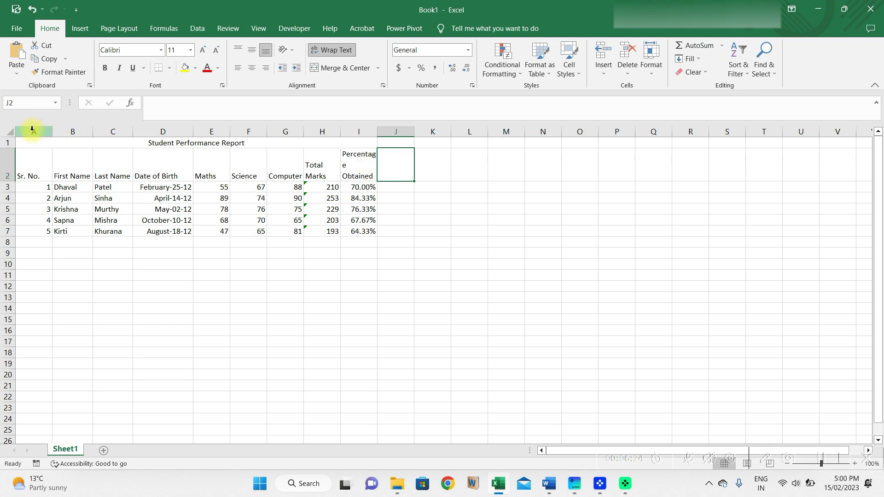
left_click_drag(32, 129, 380, 132)
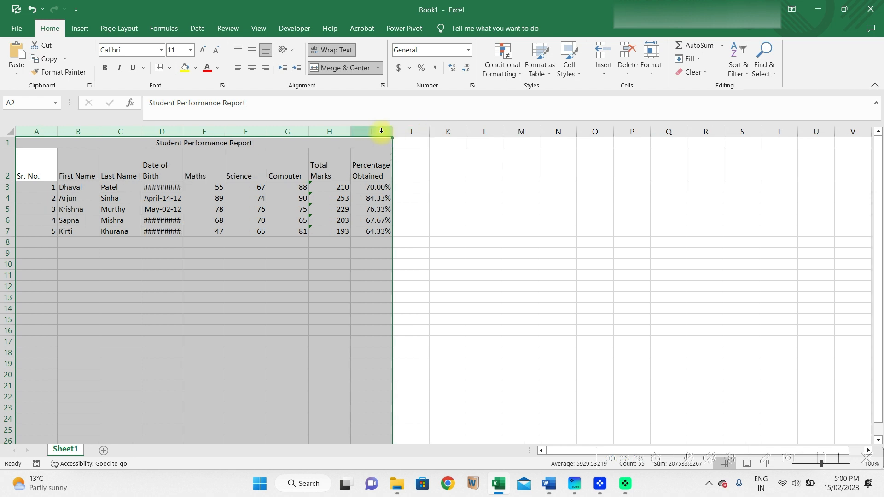
left_click_drag(185, 132, 222, 132)
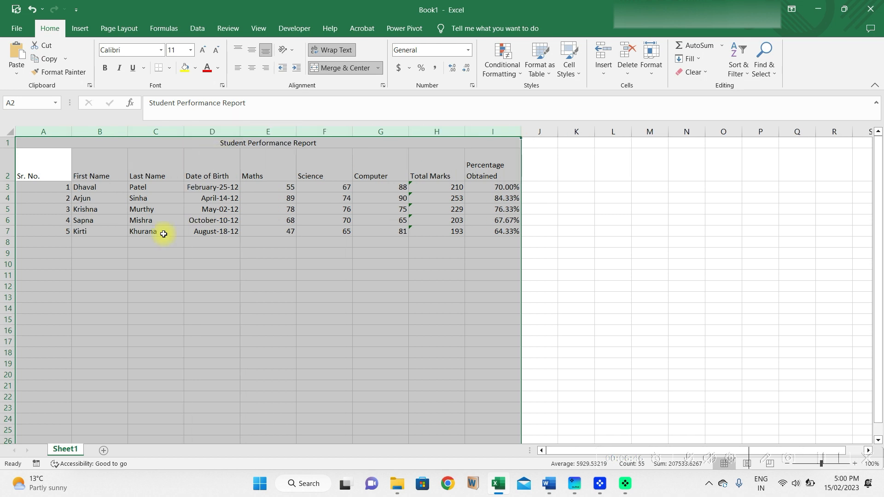
Step: Middle-align the First Name header and the whole data range A1:I7 vertically
left_click(98, 175)
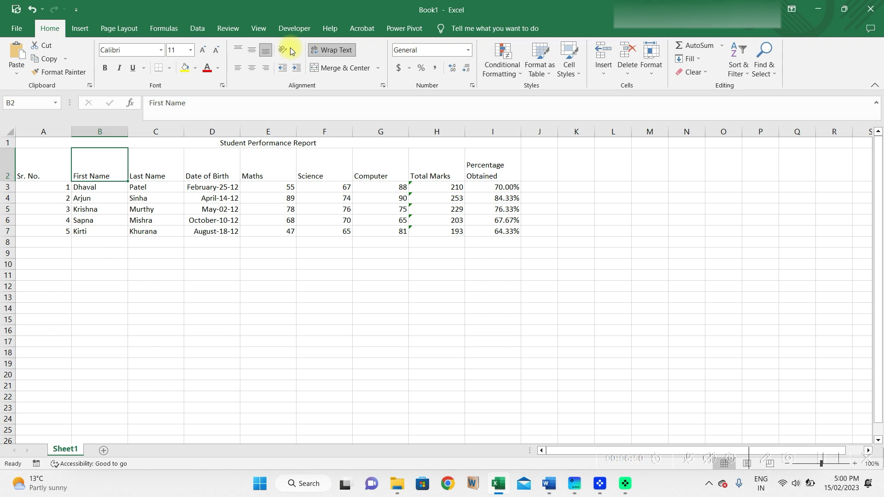
left_click(257, 49)
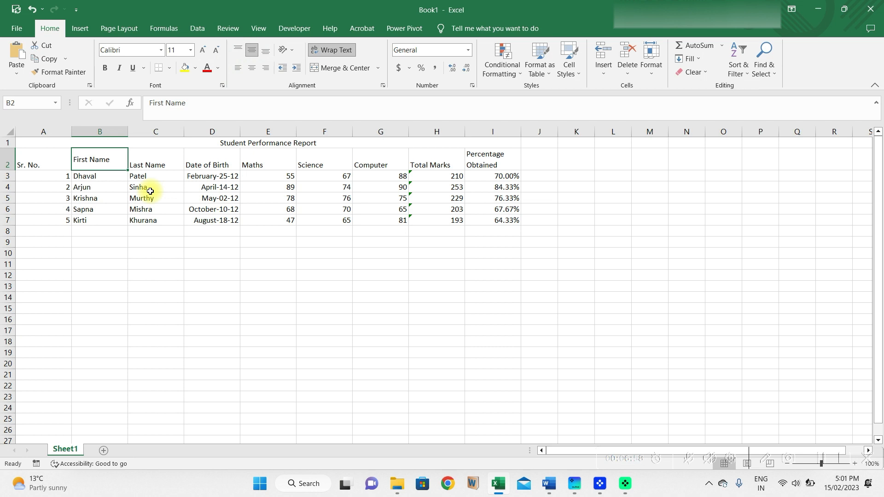
left_click_drag(49, 139, 361, 221)
left_click(252, 50)
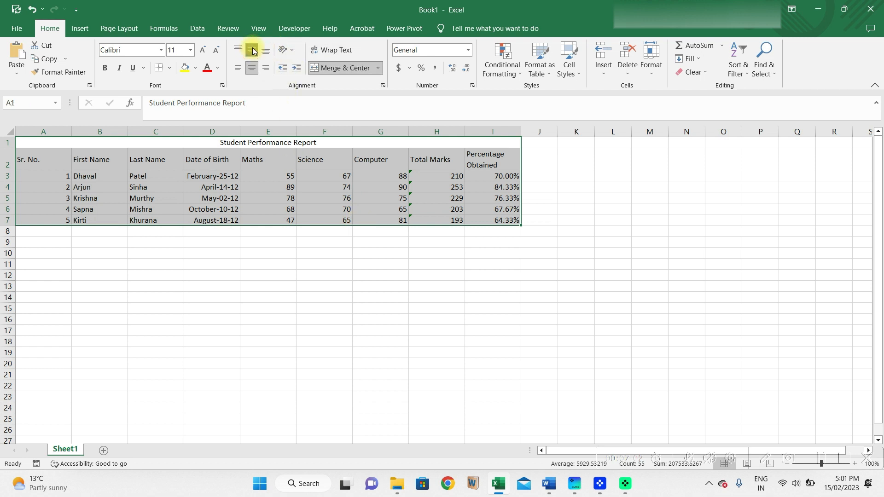
Step: Try selecting the entire worksheet and only the data range A1:I7 in turn
left_click(6, 131)
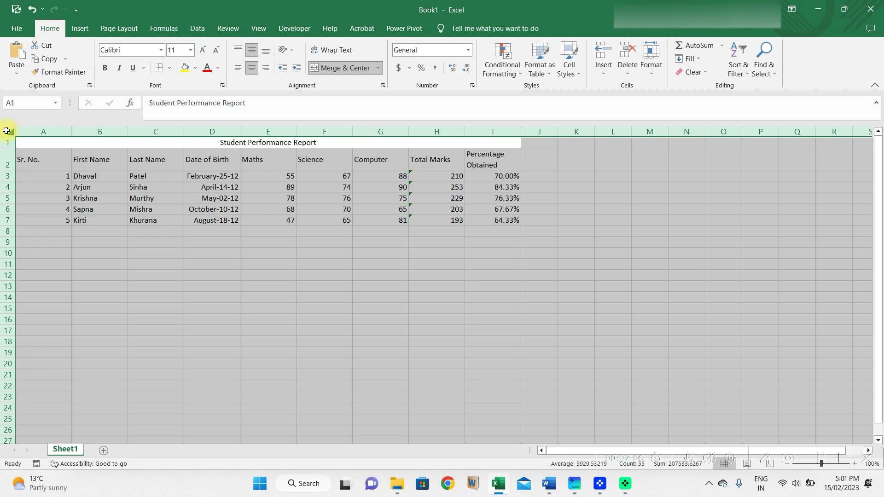
left_click(252, 52)
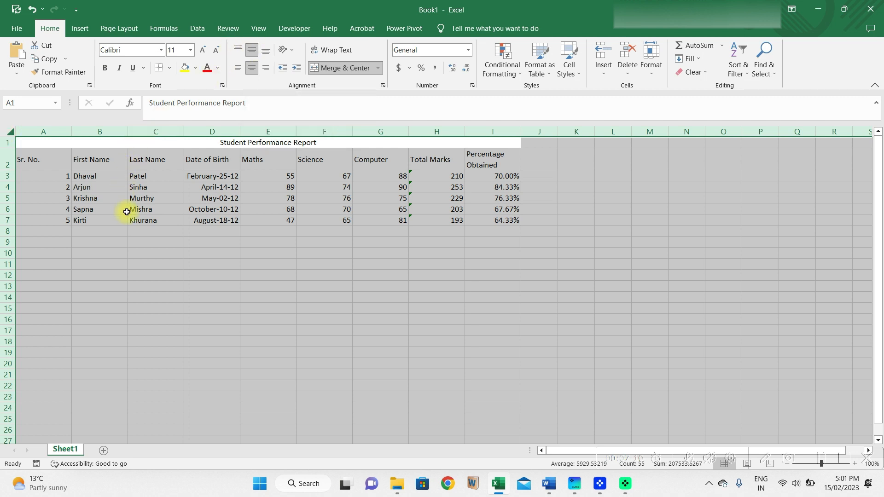
left_click(108, 191)
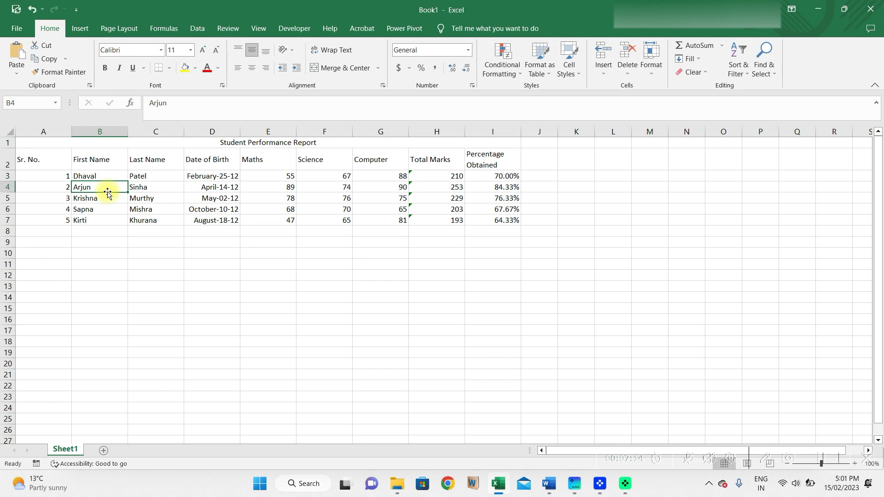
key("ctrl+a")
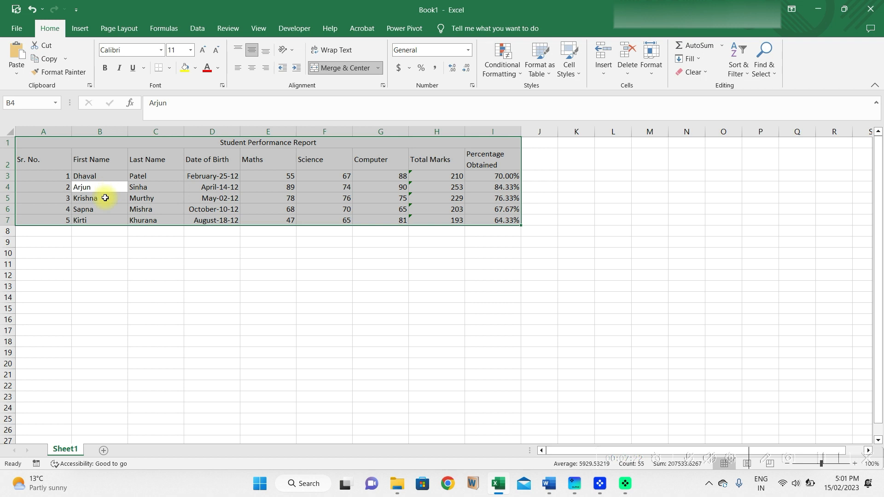
left_click(83, 286)
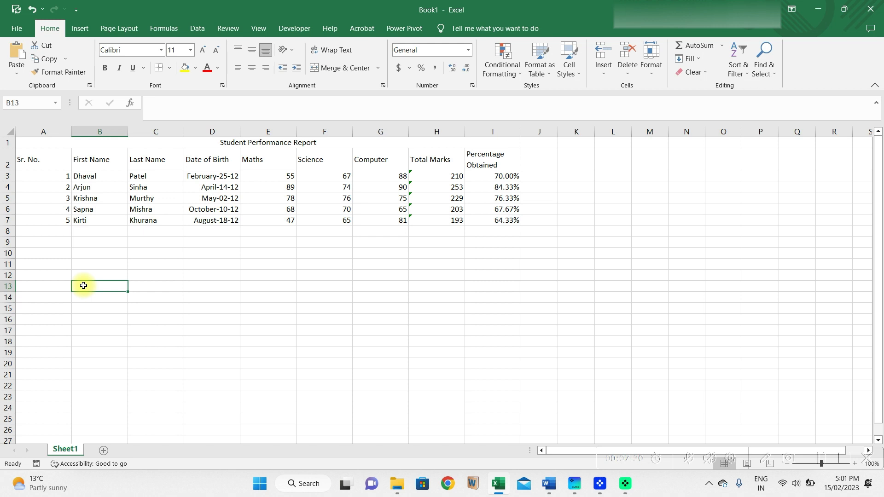
key("ctrl+a")
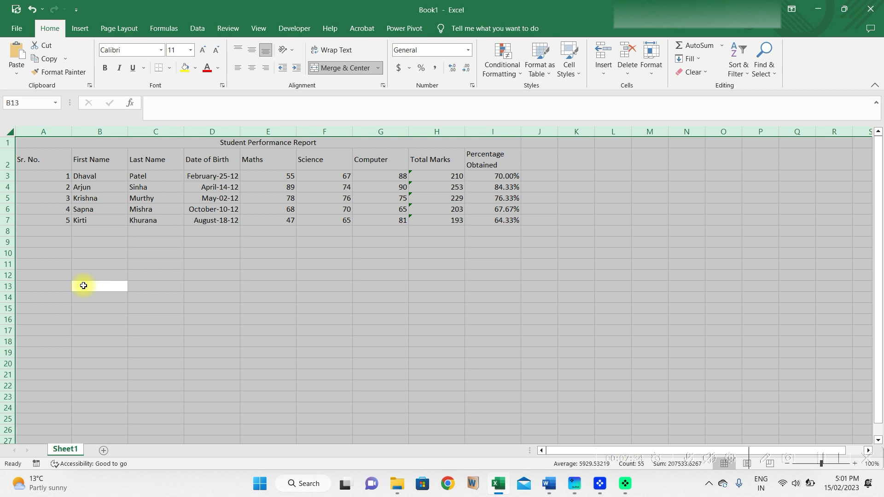
left_click(83, 286)
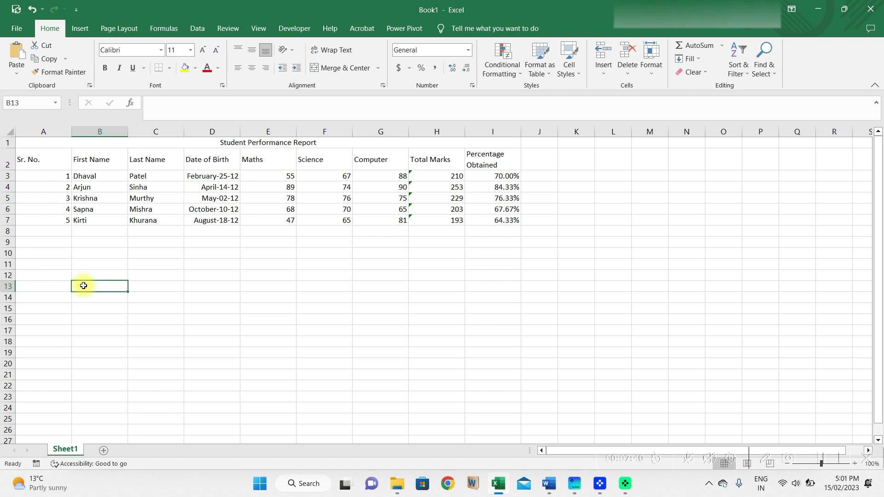
Step: Center the header labels in row 2 horizontally
left_click(7, 159)
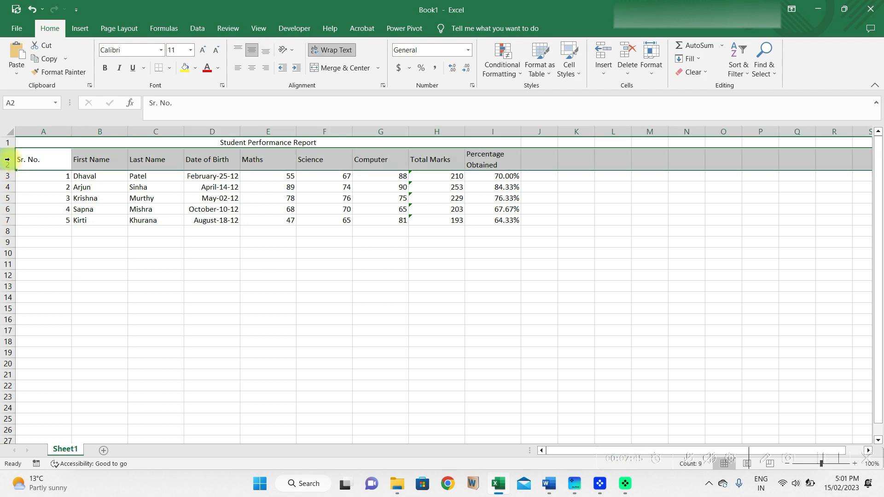
left_click(252, 68)
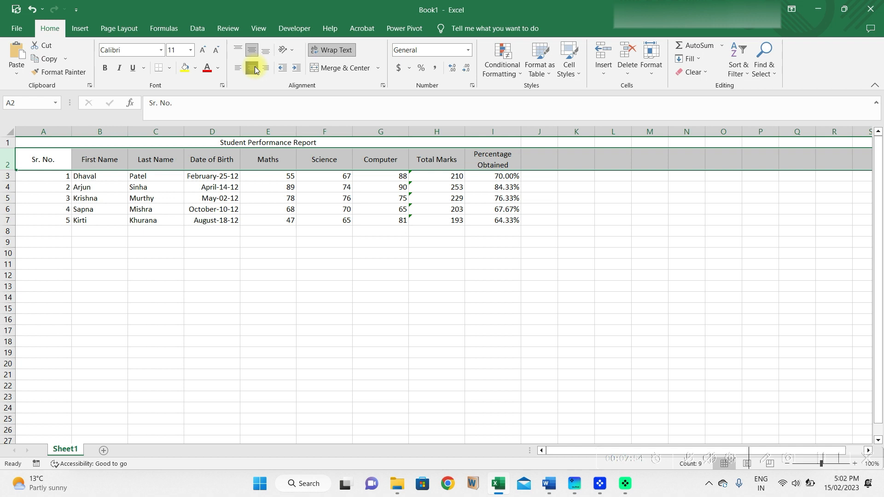
left_click(217, 140)
left_click(215, 161)
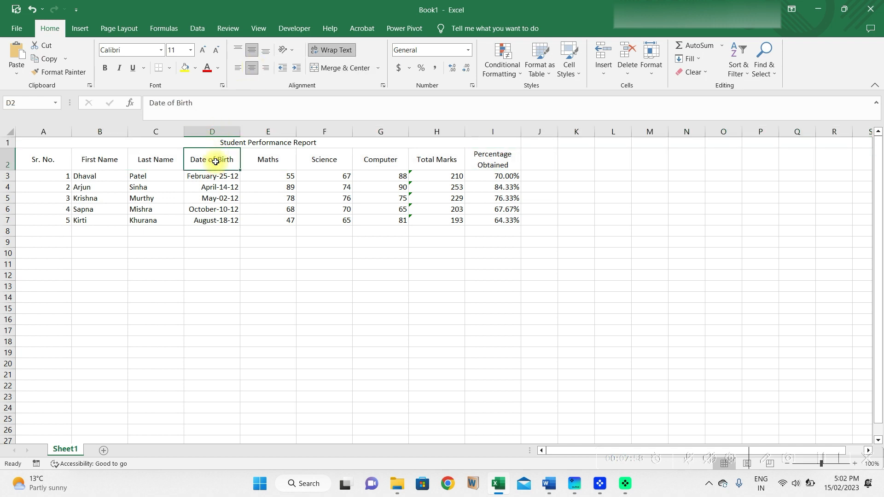
Step: Make the report title and the column headers in rows 1 and 2 bold
left_click_drag(211, 145, 212, 161)
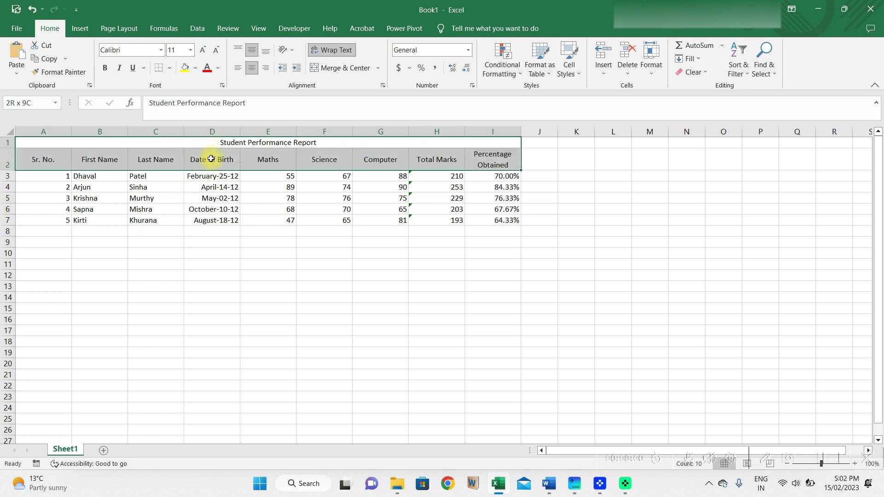
left_click(106, 68)
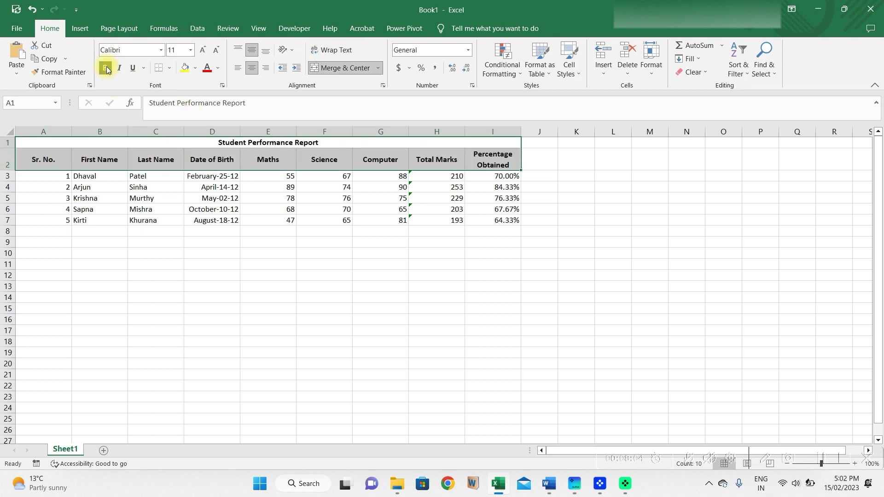
left_click(151, 241)
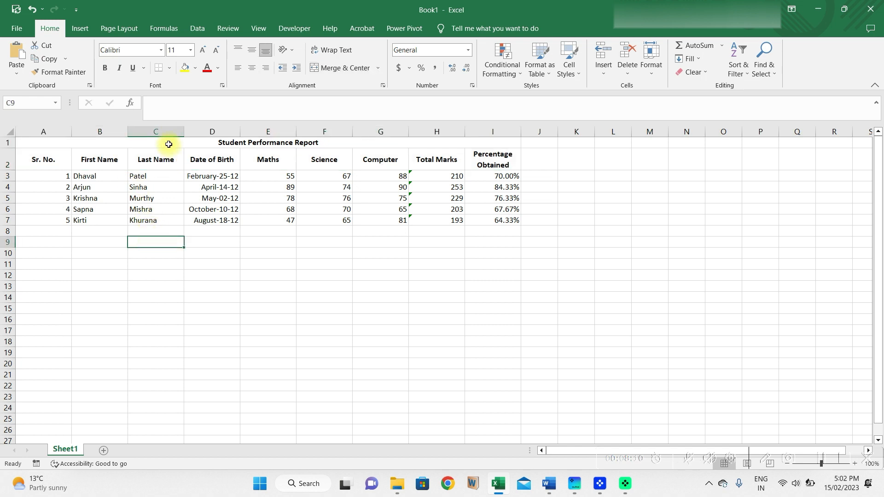
Step: Fill the merged title cell A1:I1 with the lightest orange theme color
left_click(169, 145)
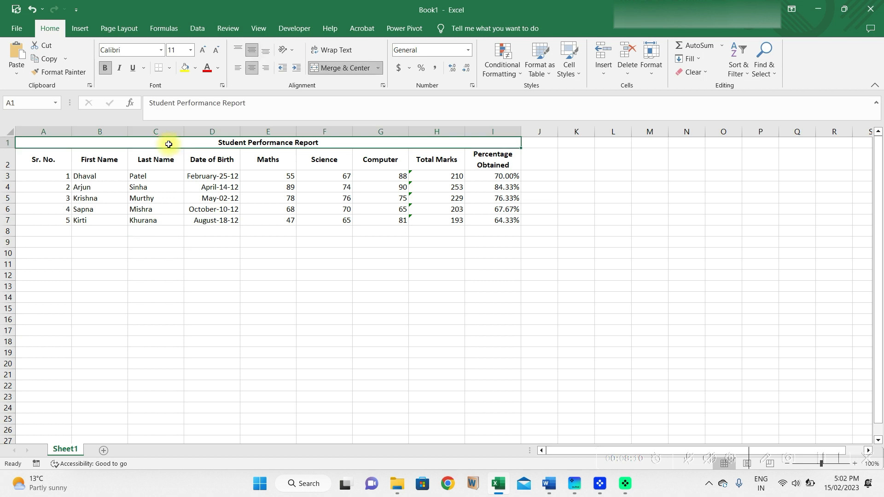
left_click(195, 73)
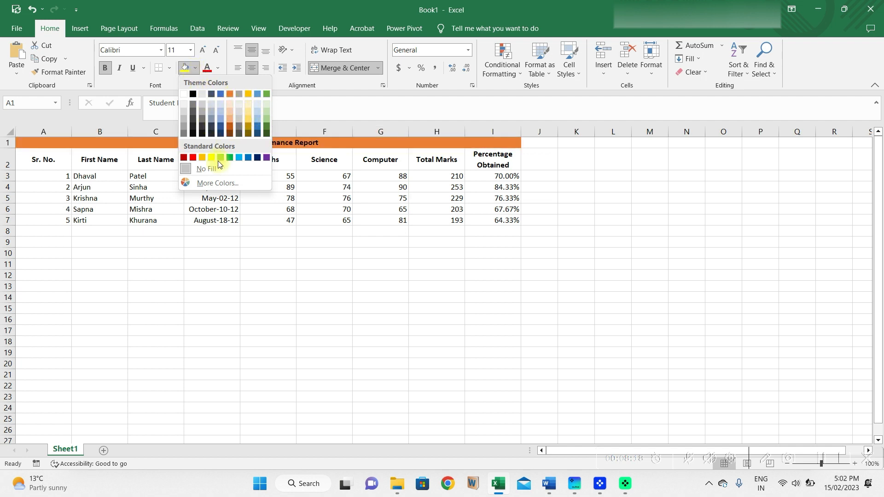
left_click(215, 183)
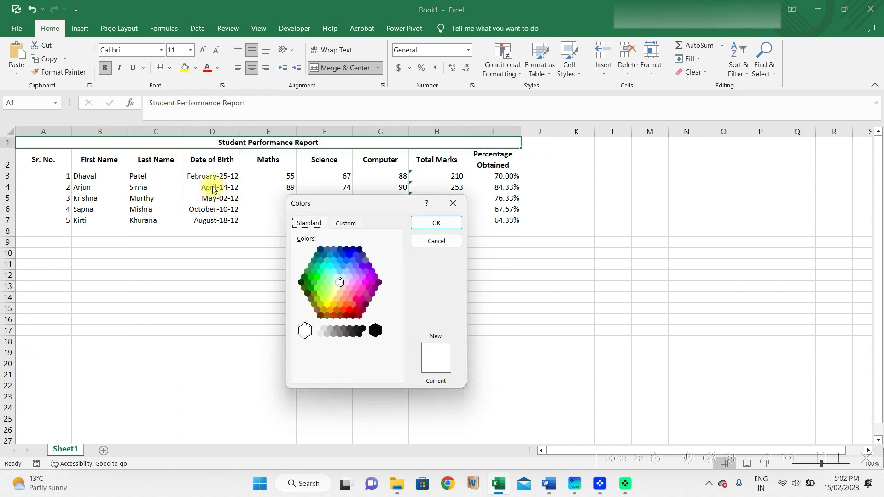
left_click(453, 203)
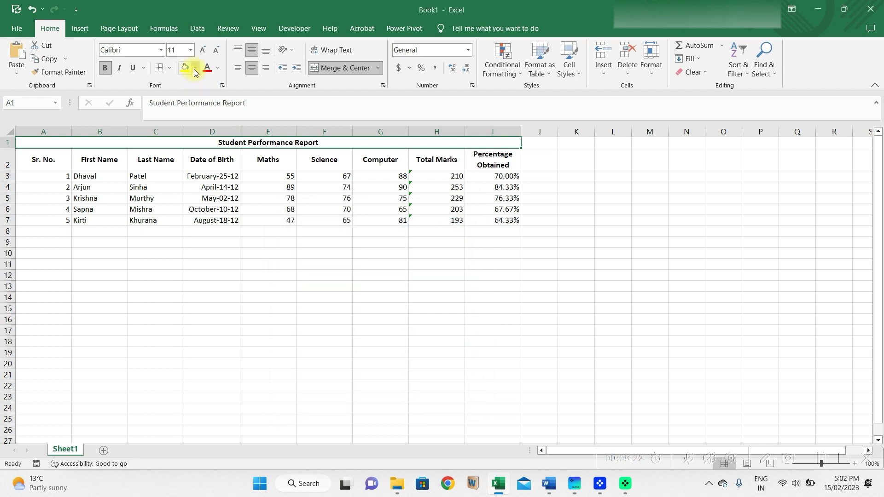
left_click(195, 72)
left_click(229, 103)
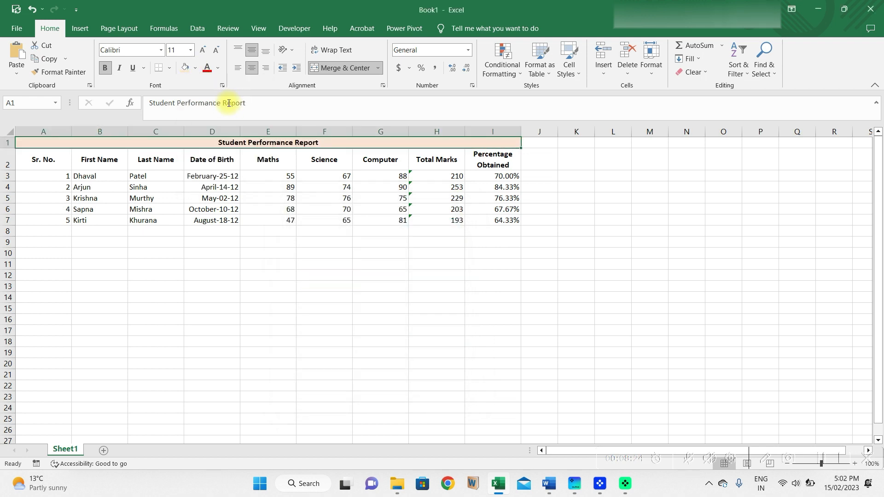
Step: Set the title's font color to the darkest orange theme shade and its font size to 14
left_click(220, 70)
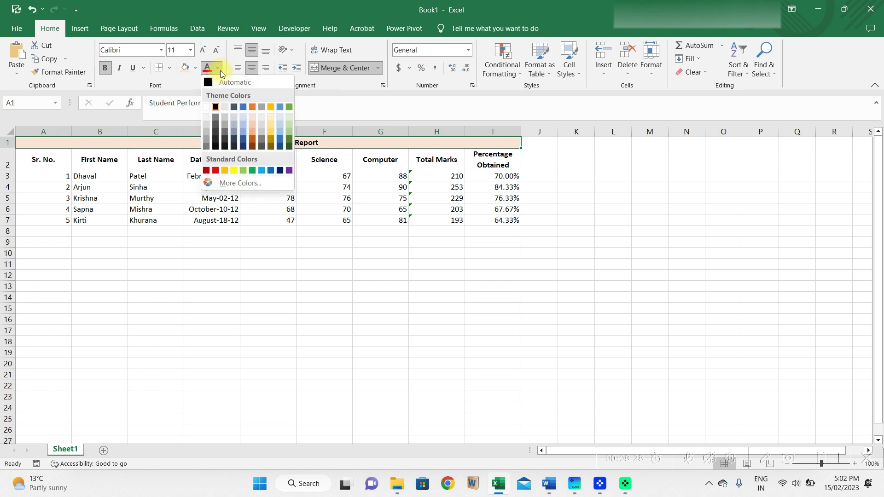
left_click(252, 147)
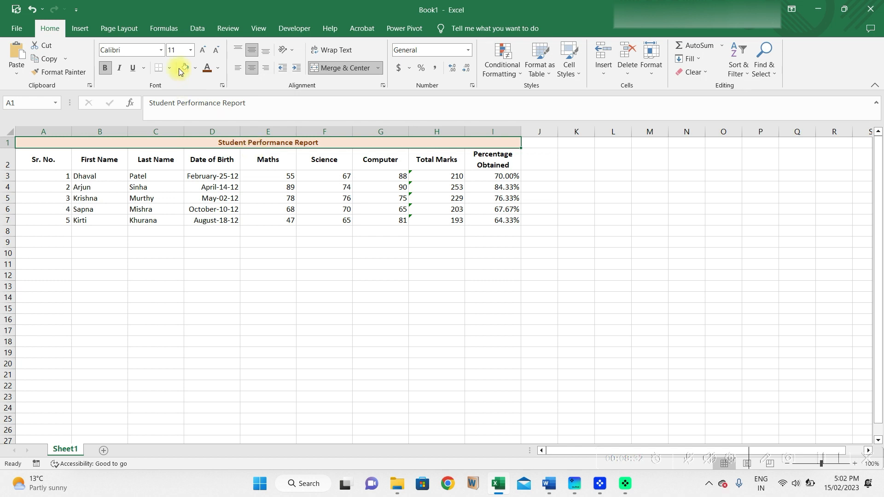
left_click(192, 51)
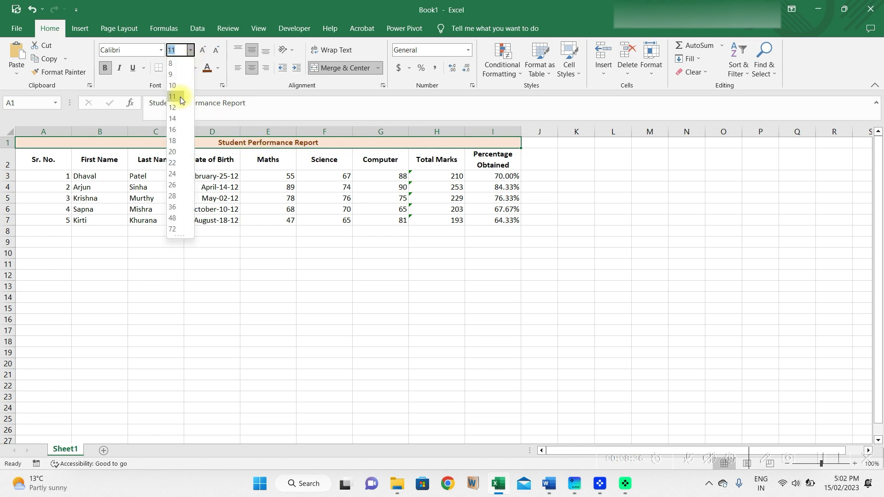
left_click(173, 118)
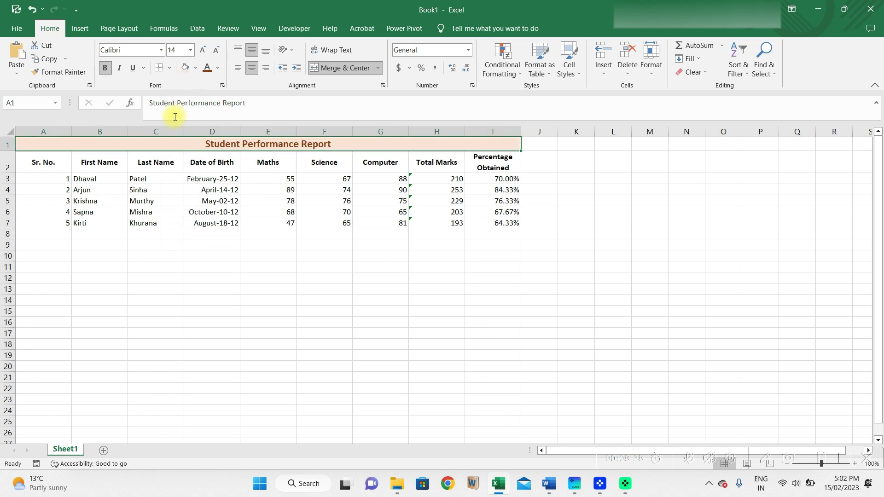
Step: Set the font of the merged report title to Arial Rounded MT Bold
left_click(161, 50)
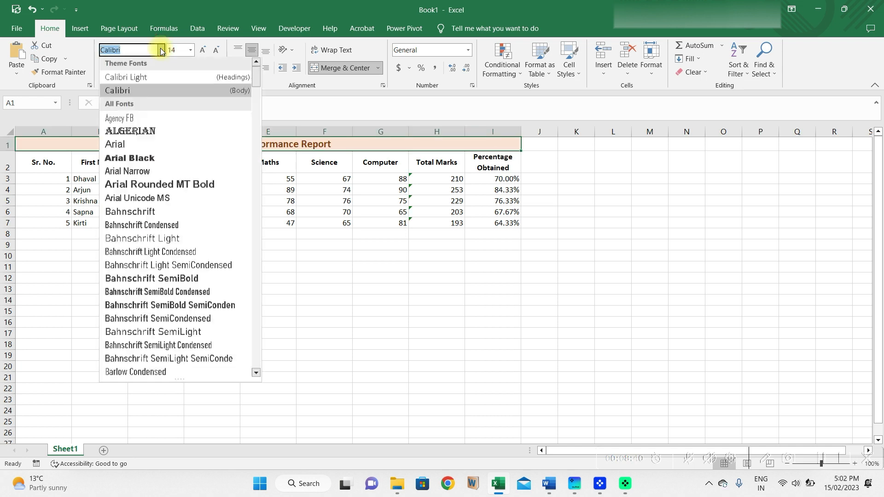
left_click(141, 186)
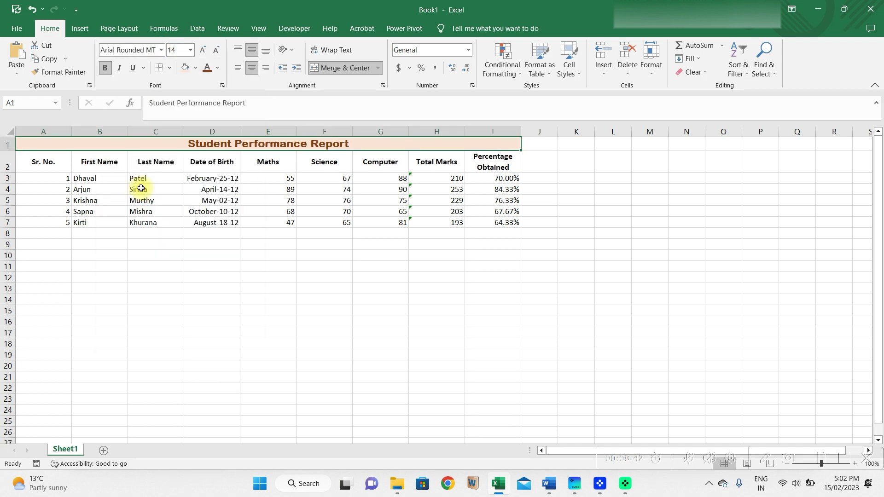
Step: Fill the column headers A2:I2 with the lightest blue theme color
left_click(57, 168)
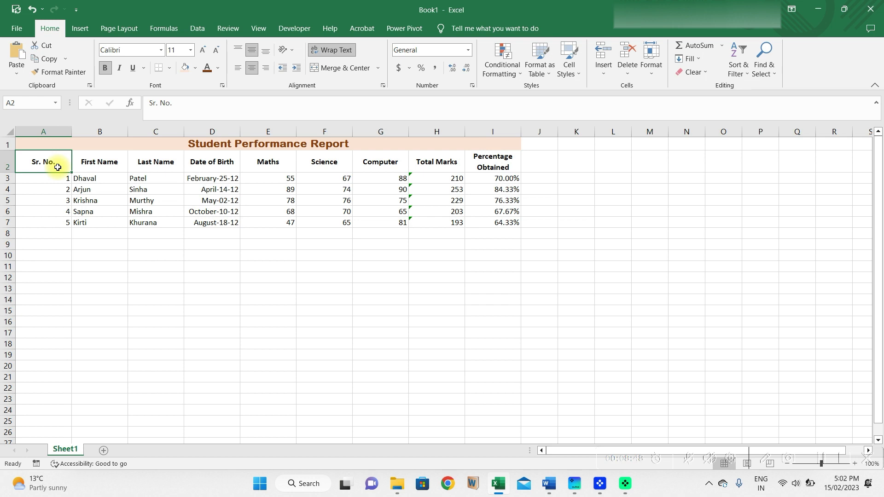
left_click_drag(58, 167, 480, 163)
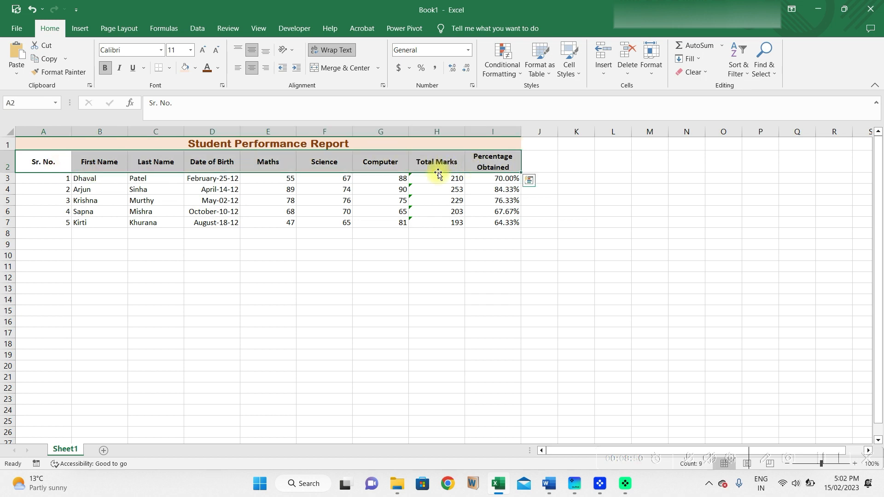
left_click(195, 68)
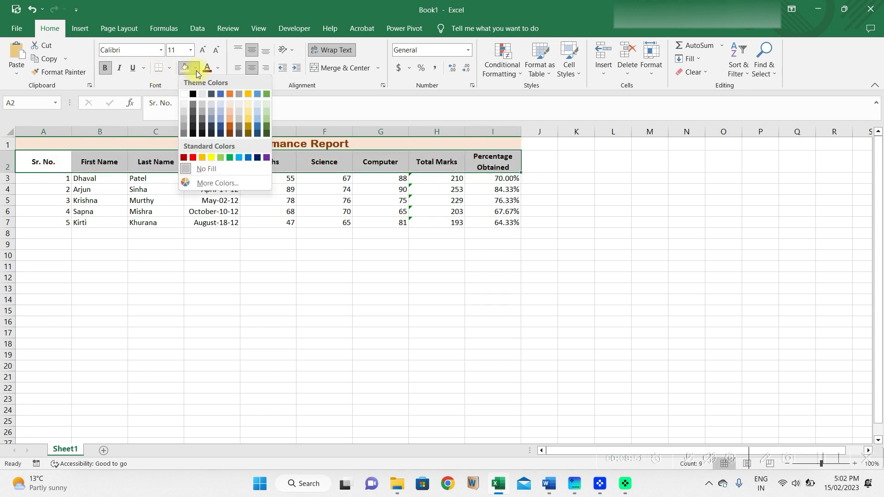
left_click(257, 107)
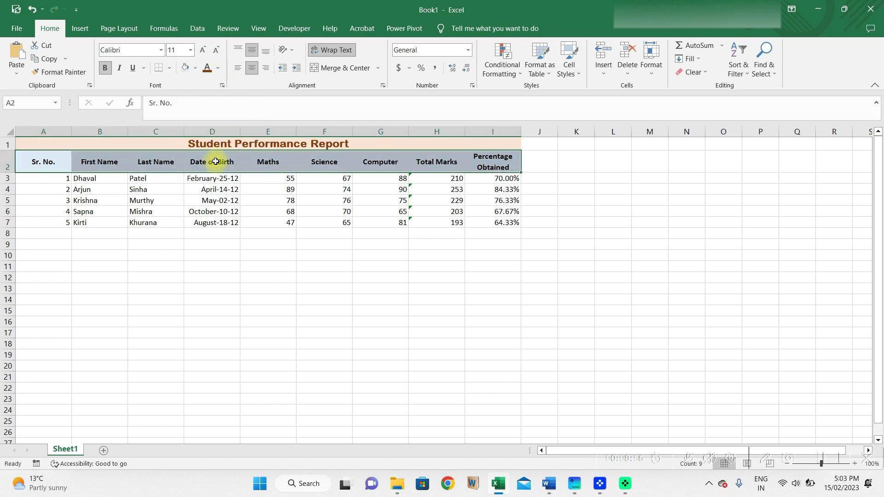
Step: Set the header text in A2:I2 to the darkest blue theme shade and the font Arial Rounded MT Bold
left_click(218, 69)
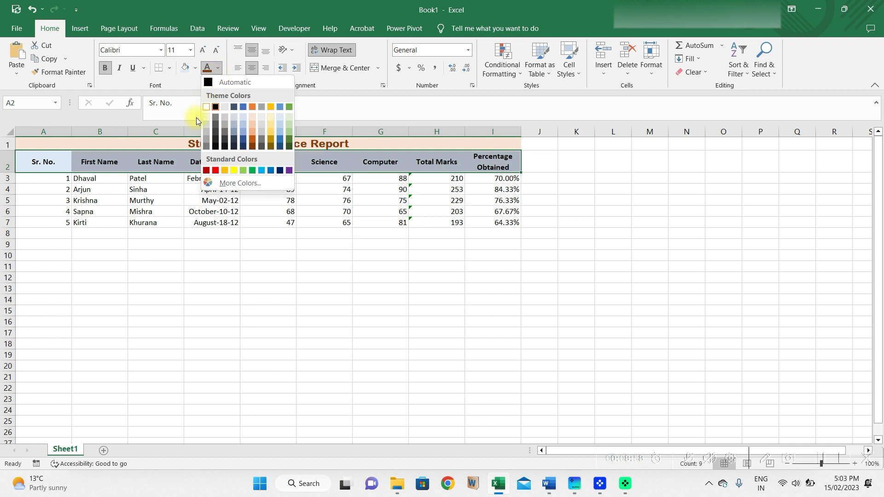
left_click(244, 148)
left_click(160, 50)
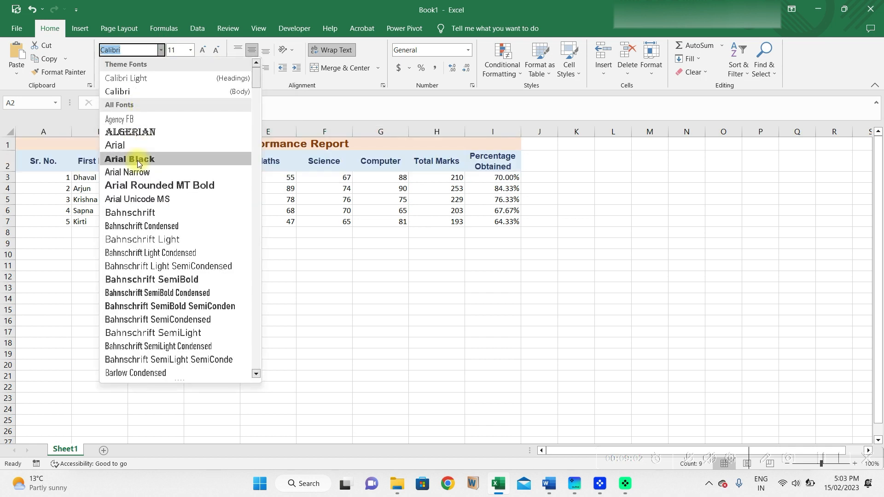
left_click(138, 184)
Step: Set the student records in A3:I7 to Arial and widen the Date of Birth column to fit its dates
left_click_drag(62, 174, 479, 220)
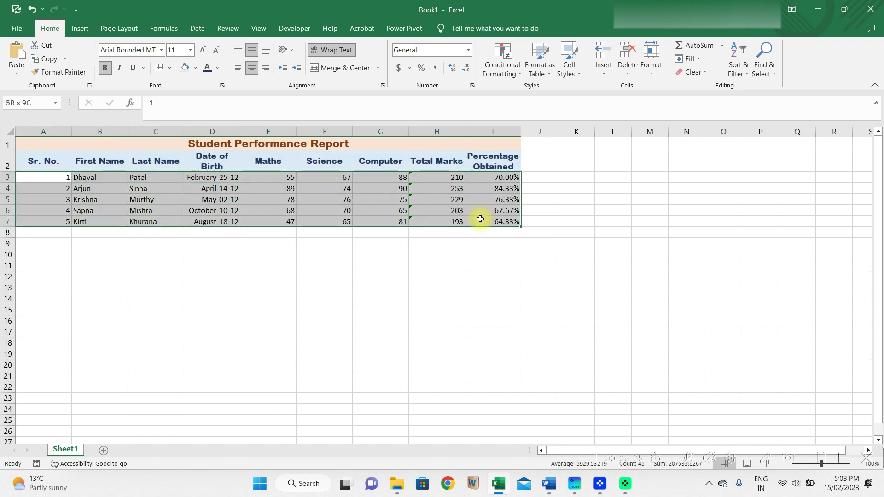
left_click(161, 50)
left_click(146, 147)
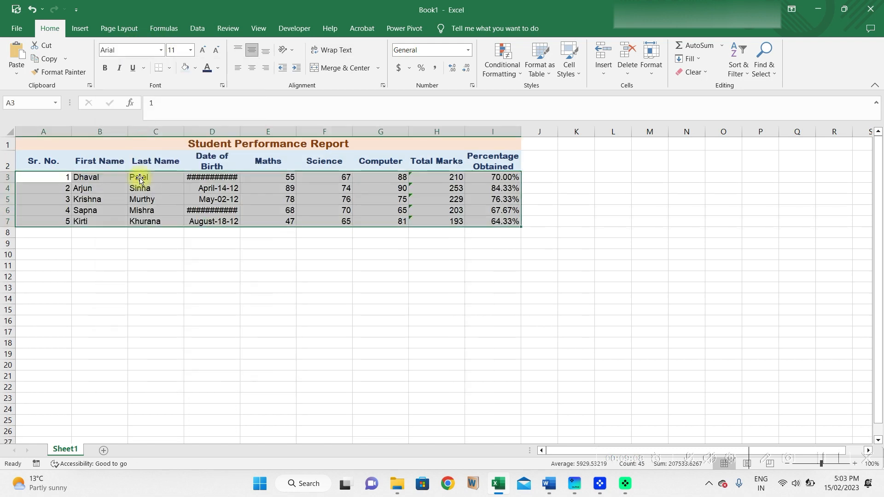
left_click(232, 133)
left_click_drag(240, 132, 233, 221)
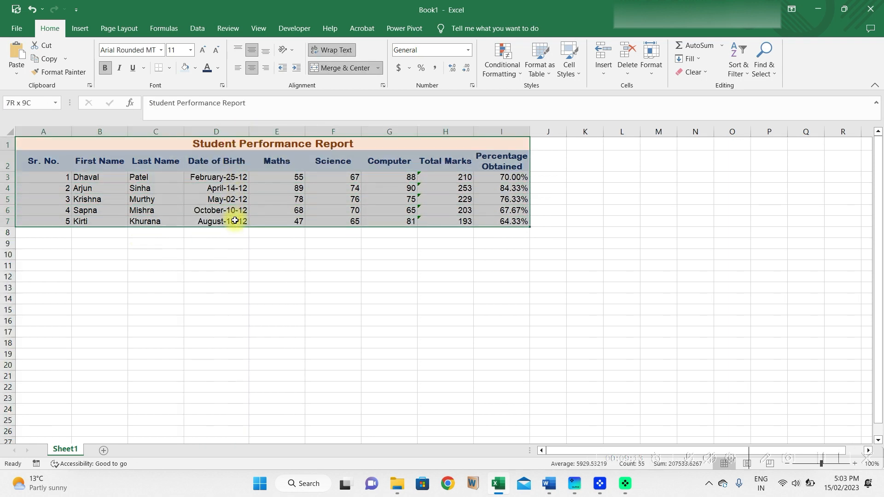
Step: Apply all borders and thick outside borders to the whole report table A1:I7
left_click(170, 69)
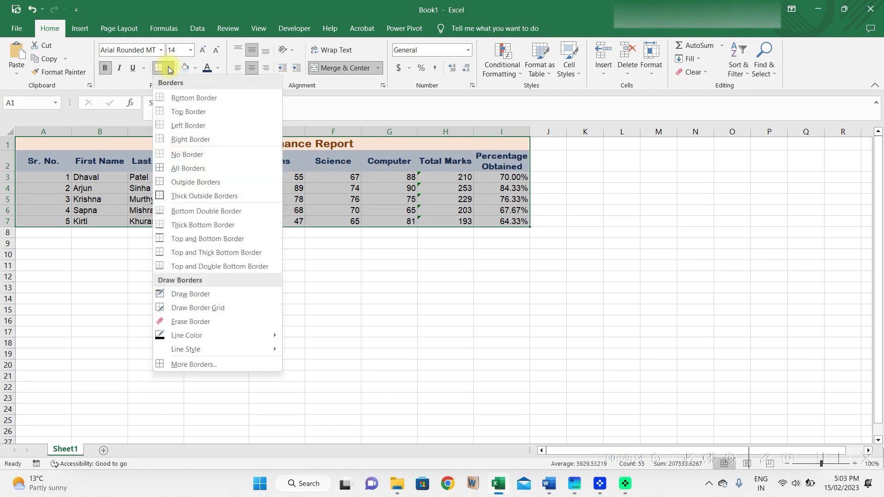
left_click(188, 169)
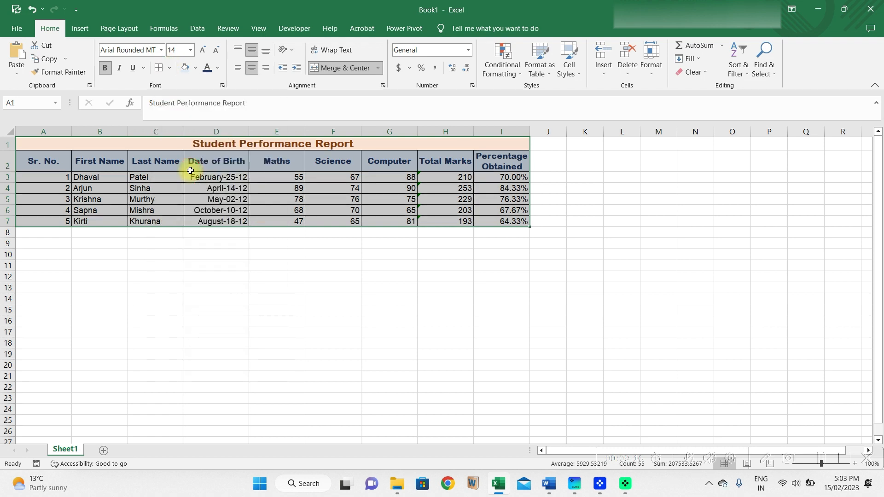
left_click(172, 70)
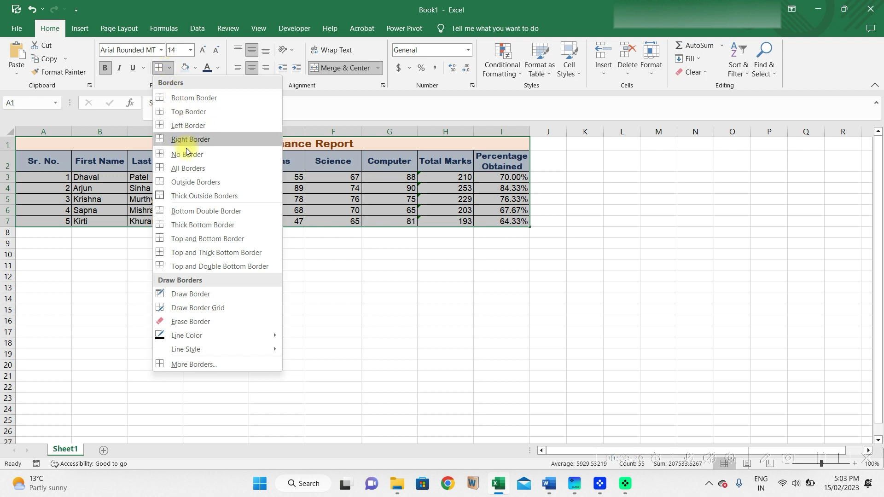
left_click(195, 196)
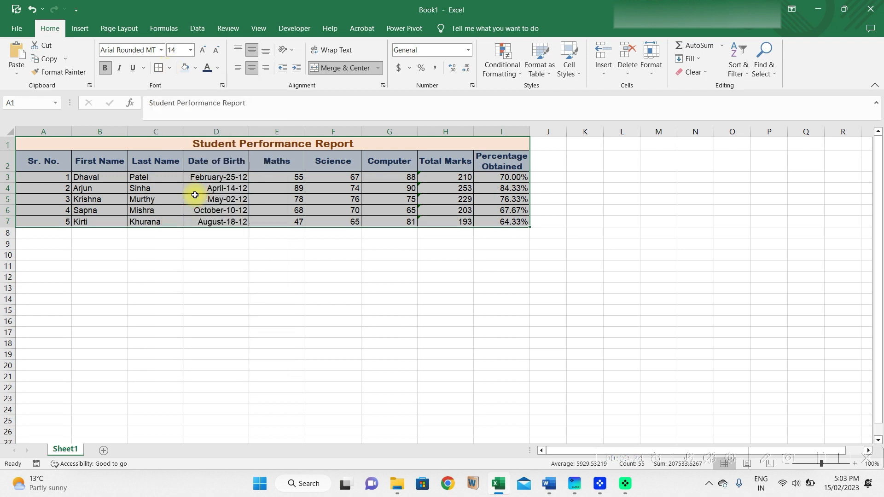
left_click(203, 244)
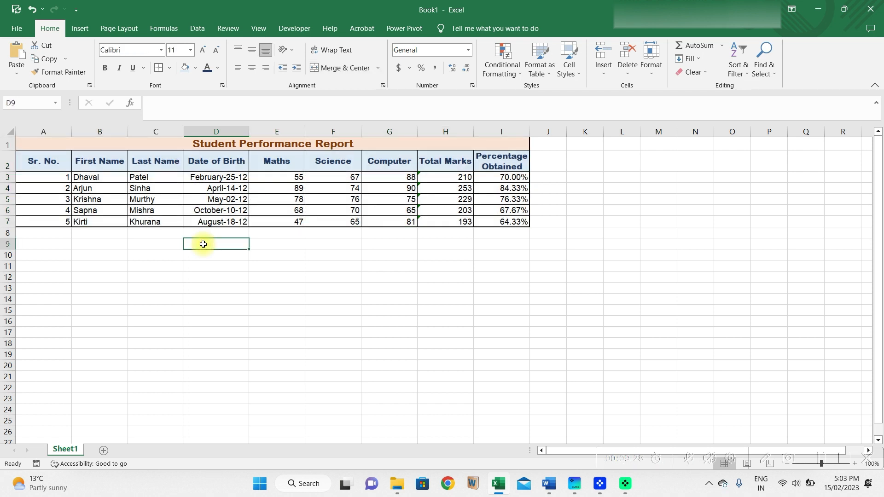
Step: Narrow the Sr. No. column to fit its header and center its contents horizontally
left_click_drag(70, 133, 52, 133)
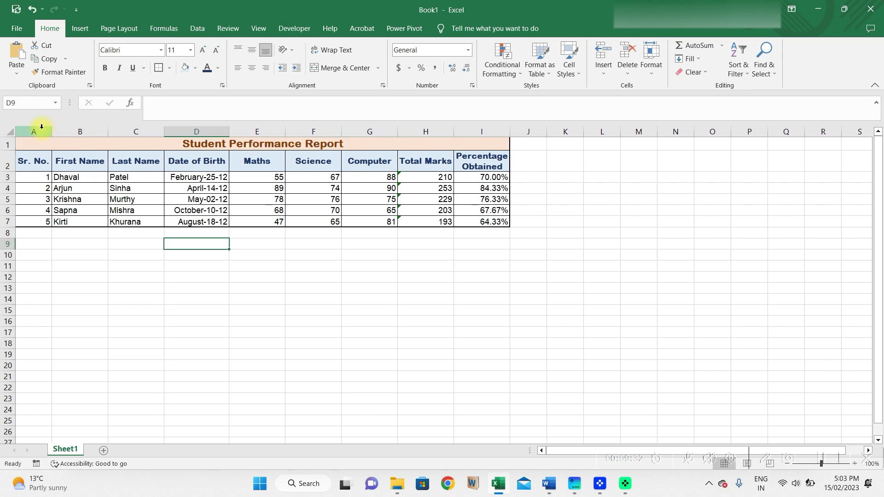
left_click(42, 126)
left_click(253, 67)
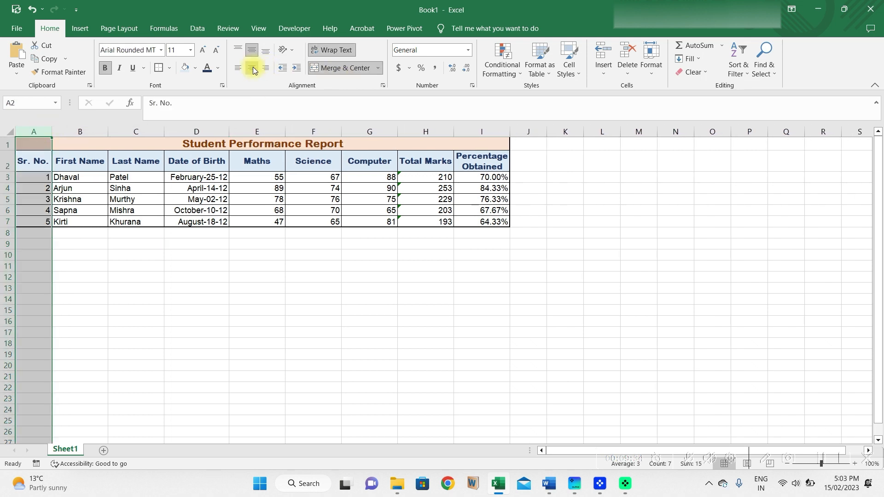
left_click(146, 221)
Step: Increase the height of the student record rows 3 to 7 equally
left_click(7, 181)
mouse_move(8, 182)
left_mouse_down()
mouse_move(8, 238)
mouse_move(7, 198)
left_mouse_up()
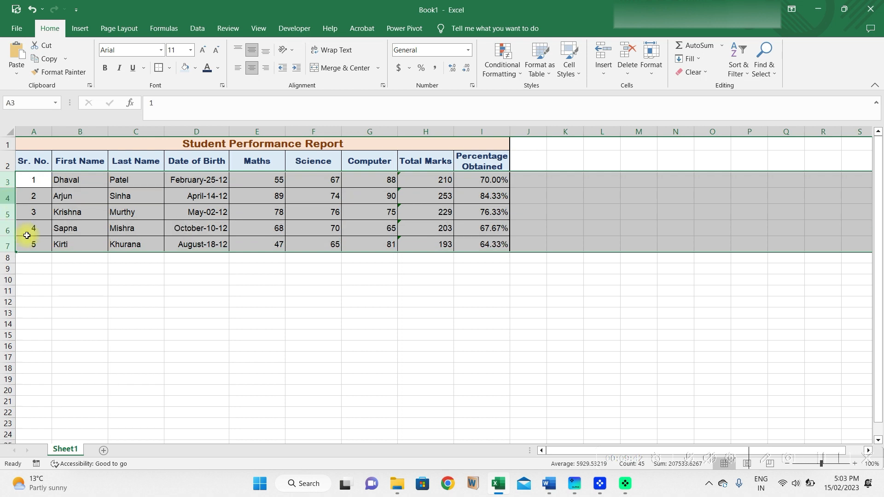
left_click(65, 287)
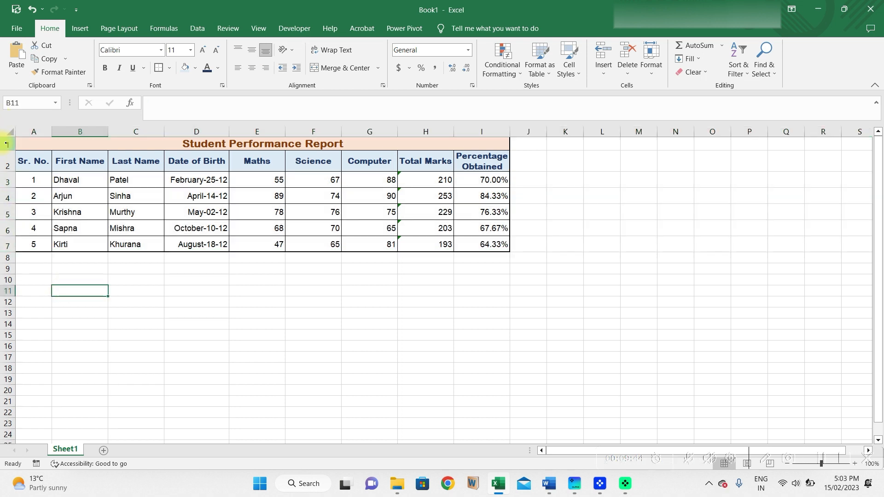
Step: Insert a blank row above the report title and a blank column before the Sr. No. column
right_click(6, 144)
left_click(44, 248)
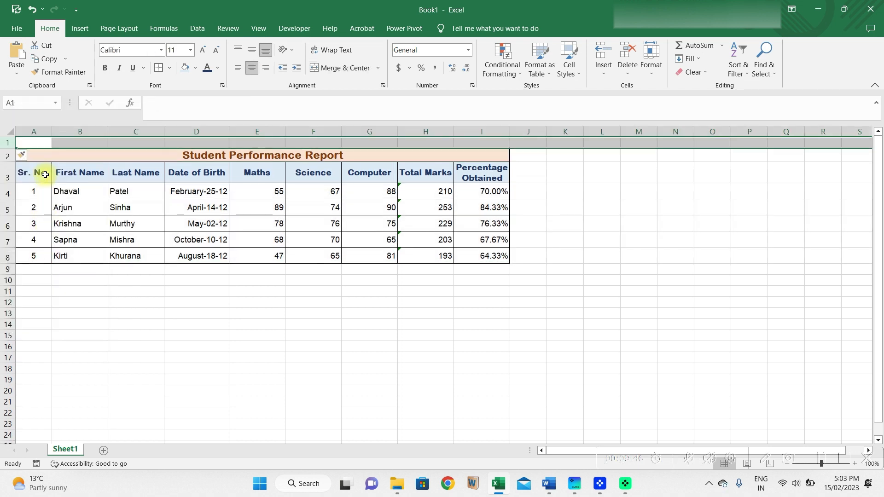
right_click(33, 132)
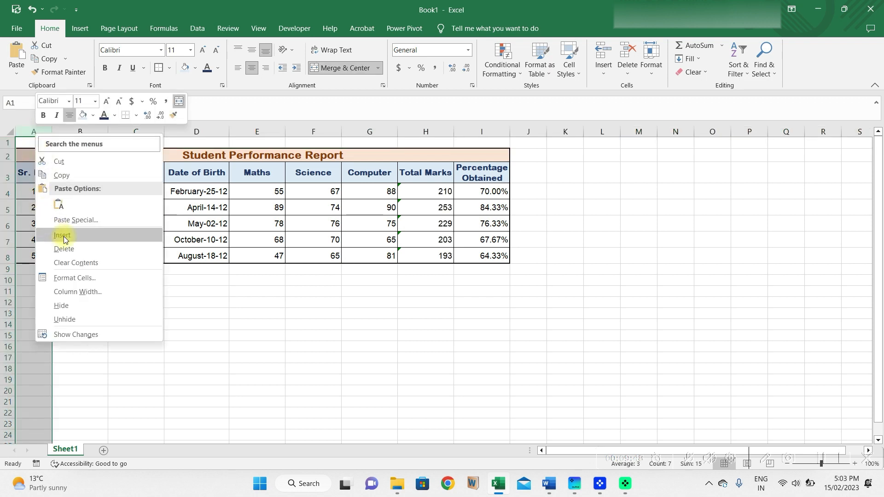
left_click(63, 236)
left_click(103, 301)
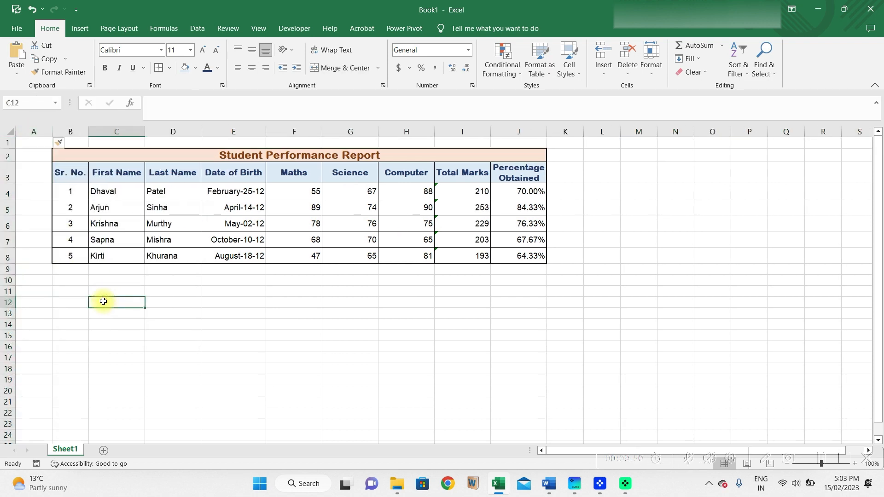
double_click(62, 332)
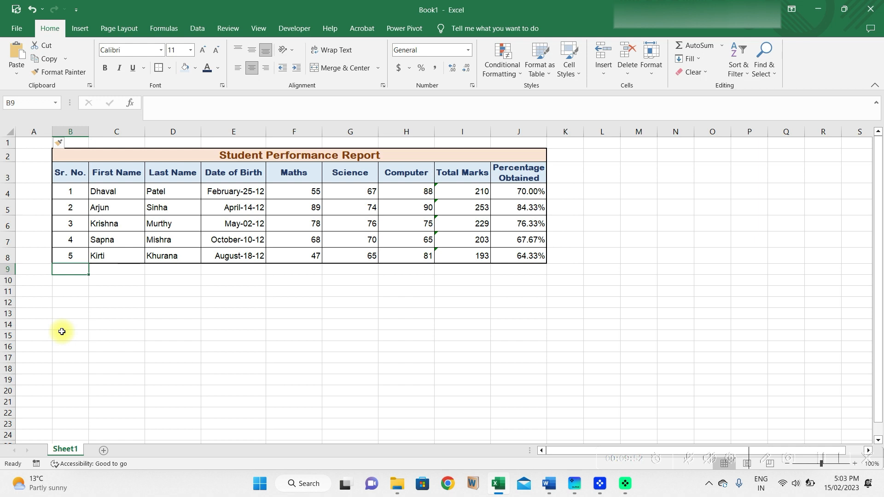
Step: Examine the available fonts and the standard and custom font color options with empty cell C14 selected
left_click(99, 324)
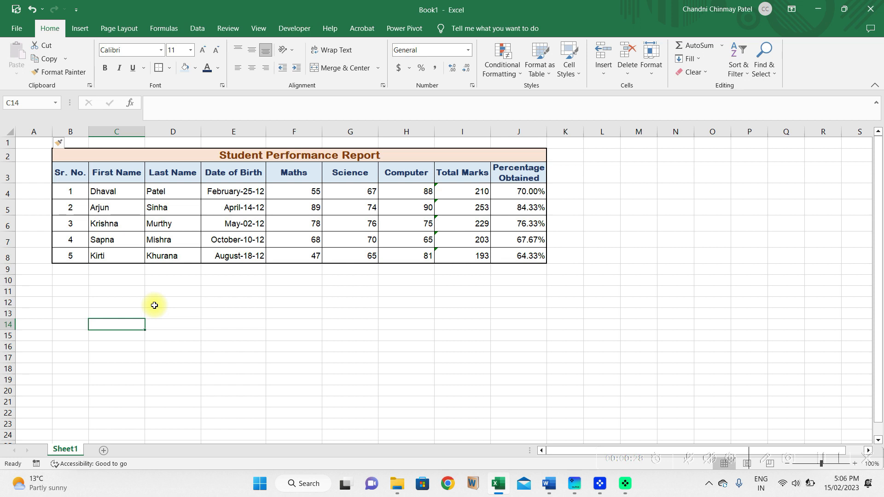
left_click(162, 51)
left_click_drag(252, 89, 224, 96)
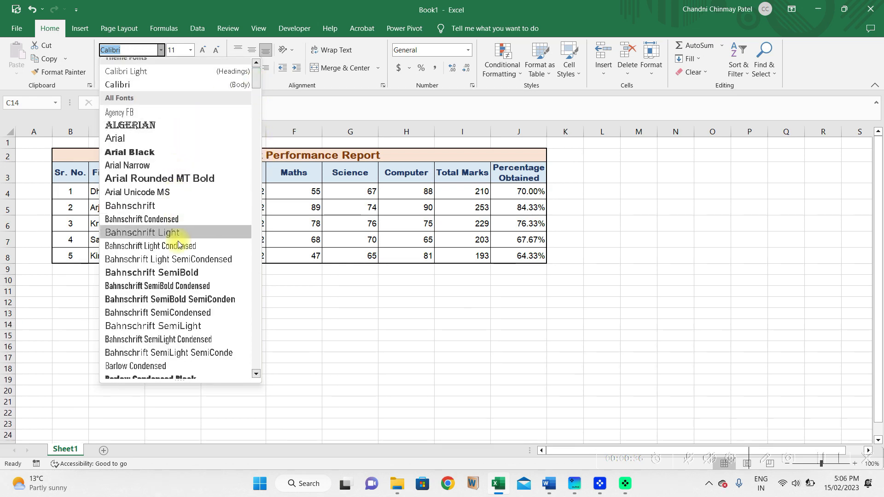
left_click(327, 317)
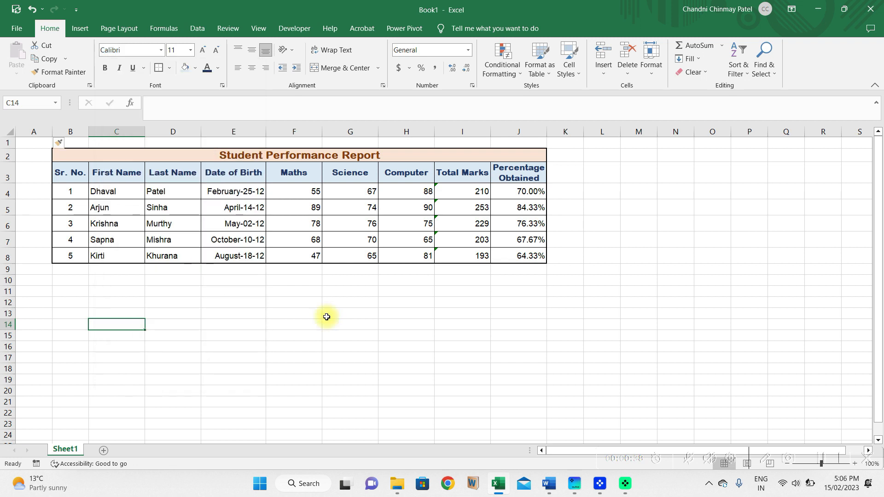
left_click(218, 68)
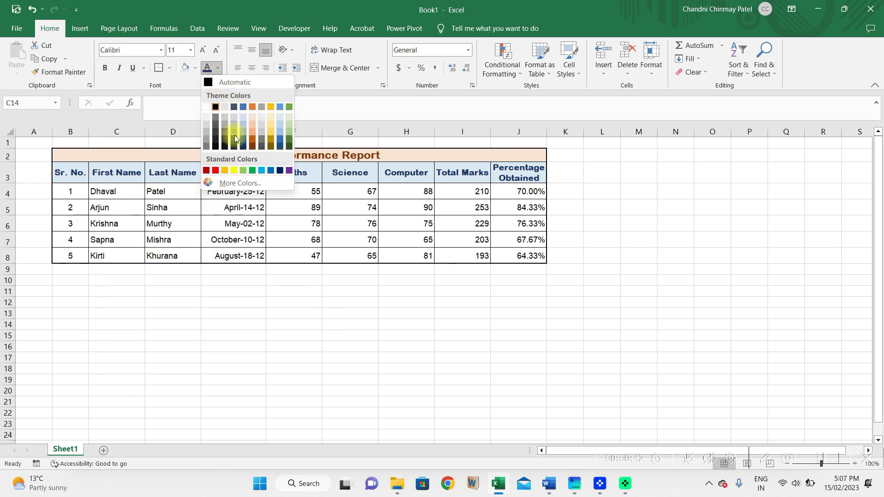
left_click(236, 183)
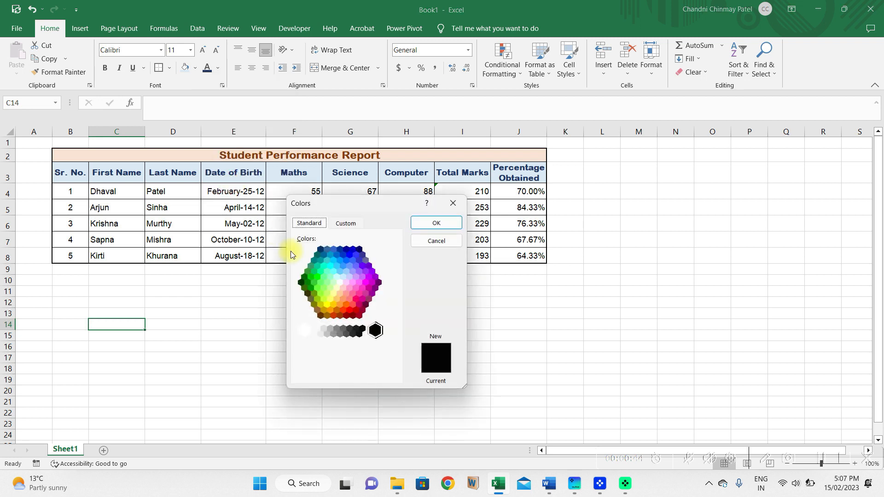
left_click(347, 223)
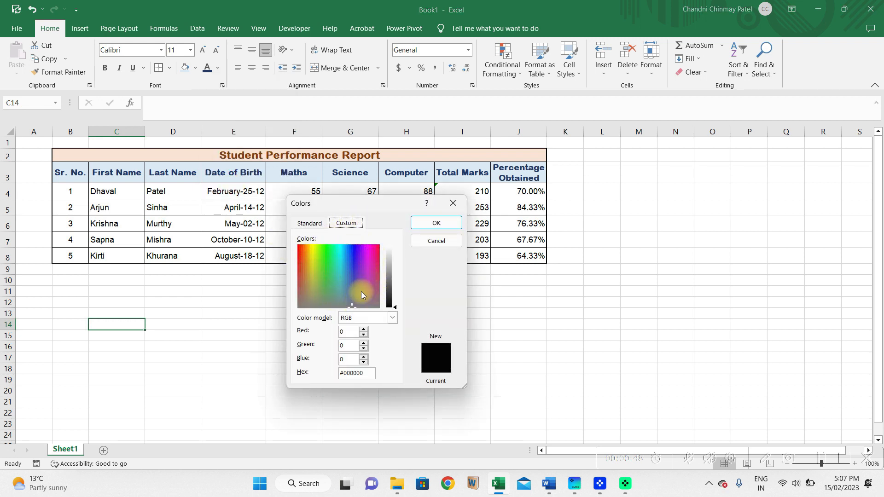
left_click(430, 223)
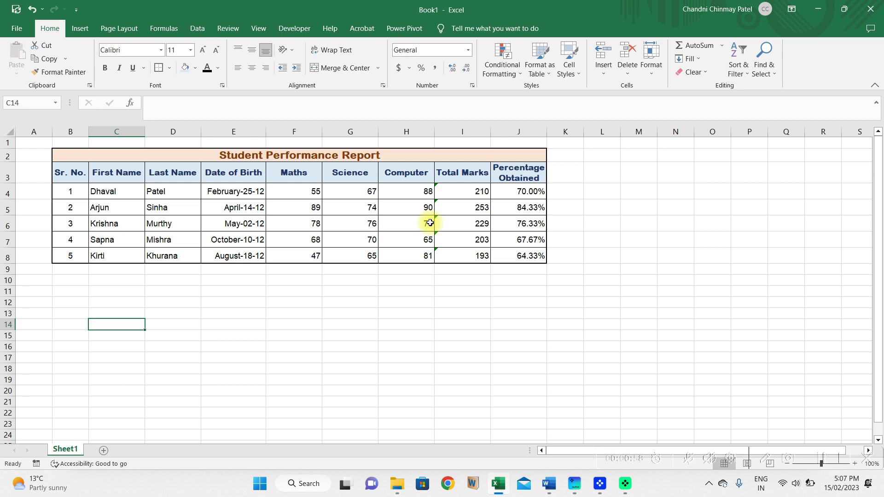
type("=sum")
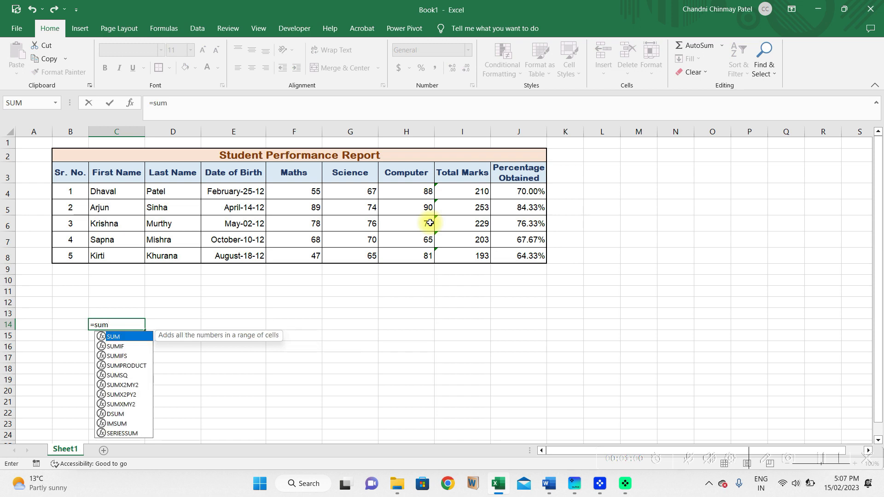
key("Escape")
key("Escape")
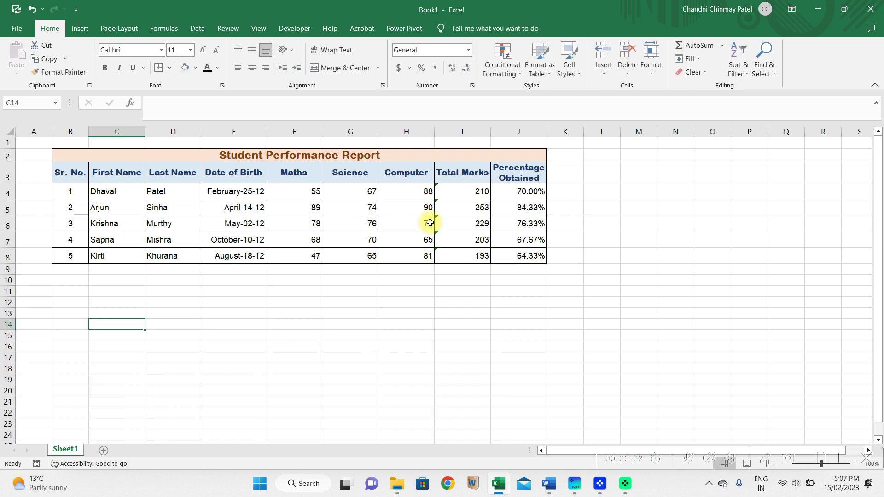